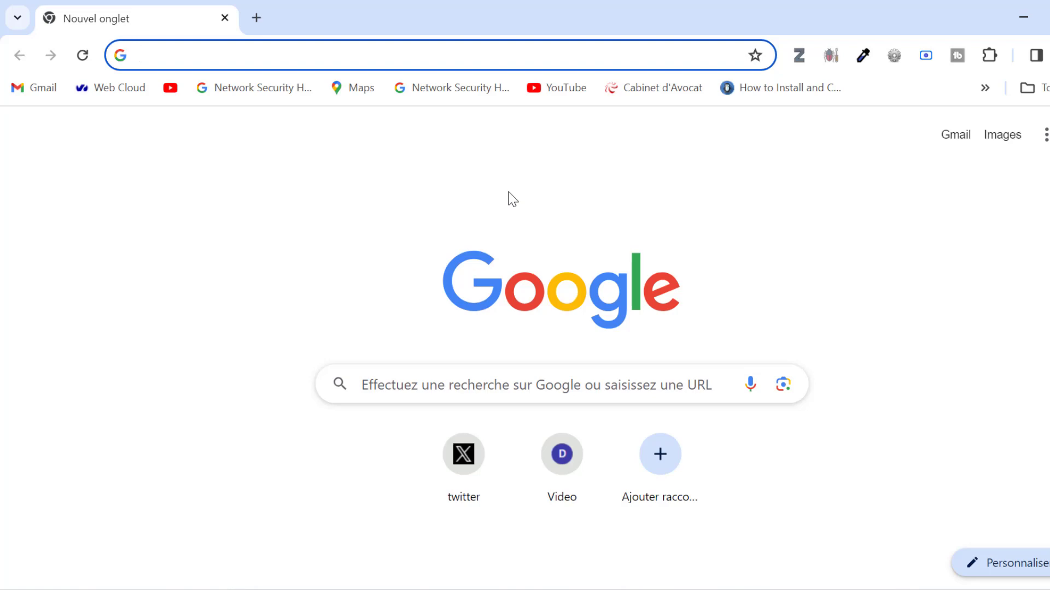
- Search the web for "dowload ubuntu" and open the Download Ubuntu Desktop page on ubuntu.com
{"action": "type", "text": "dowl"}
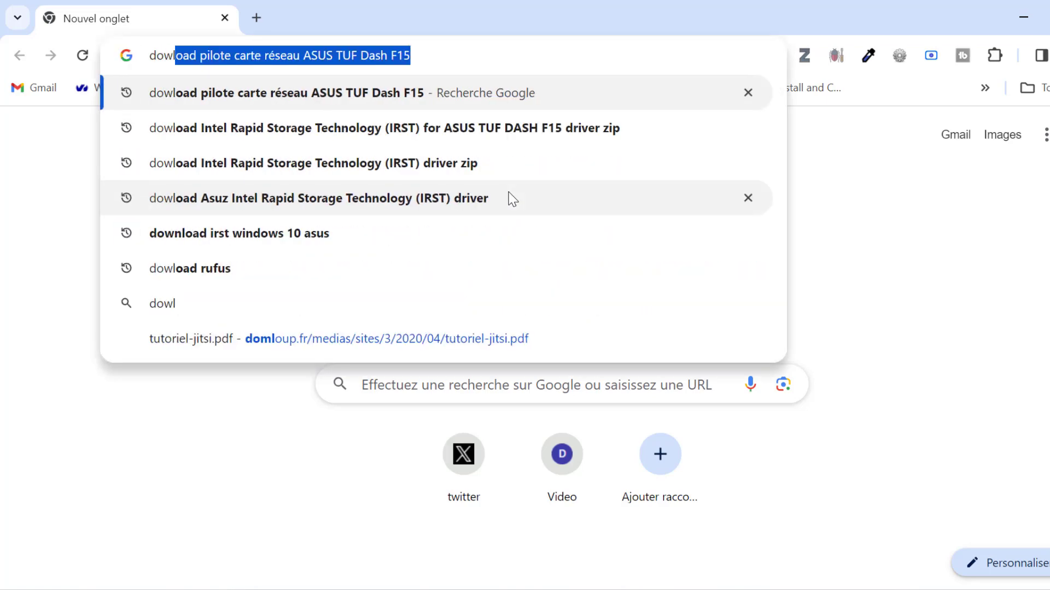
{"action": "type", "text": "oad ubuntu"}
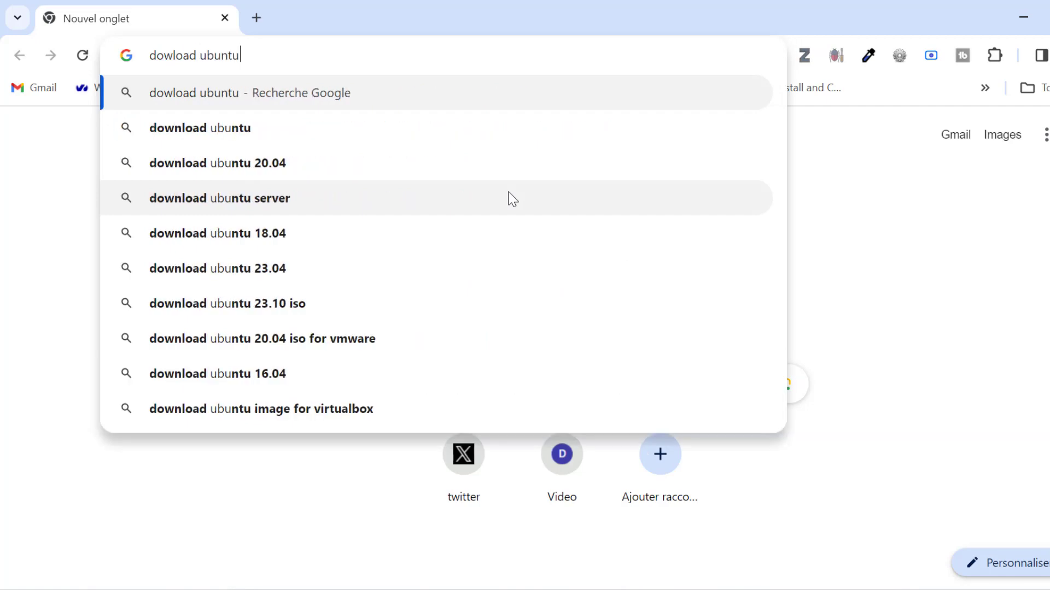
{"action": "key", "text": "Return"}
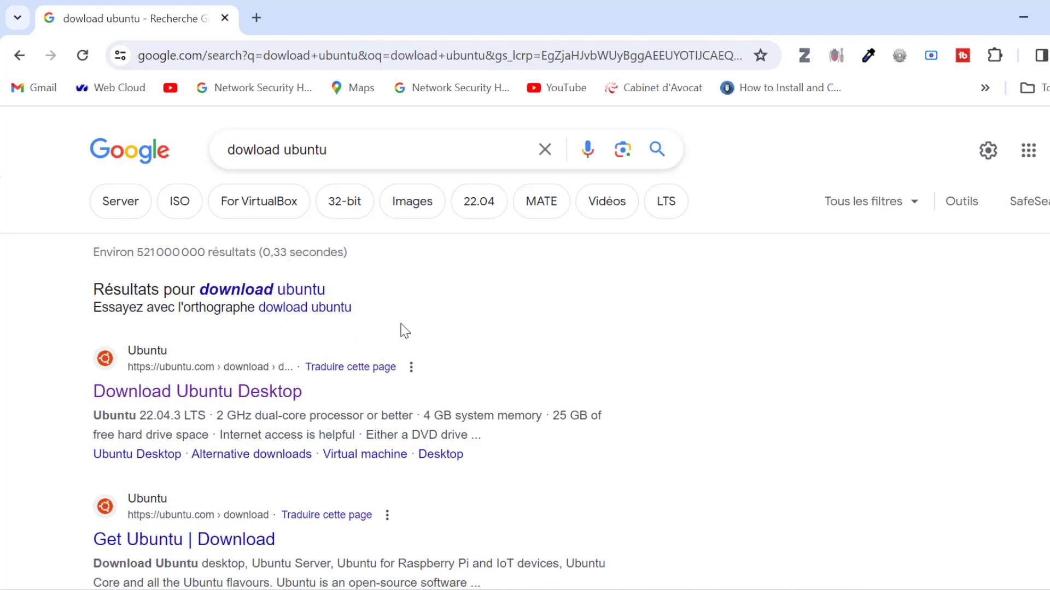
{"action": "left_click", "coordinate": [245, 394]}
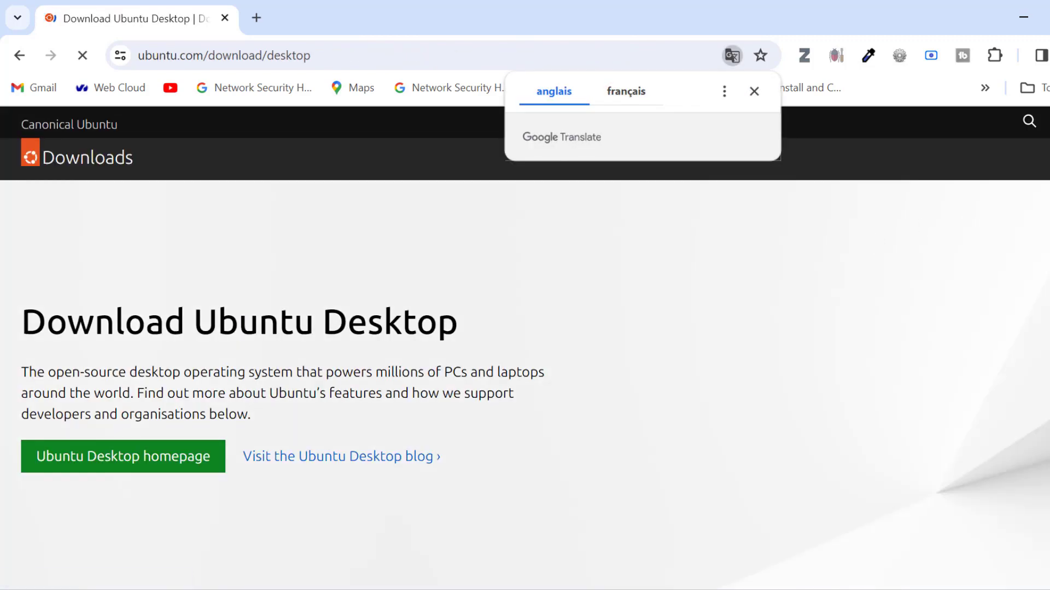
- Review the Ubuntu 22.04.3 LTS section of the download page, including its recommended system requirements
{"action": "scroll", "coordinate": [525, 328], "scroll_direction": "down", "scroll_amount": 5}
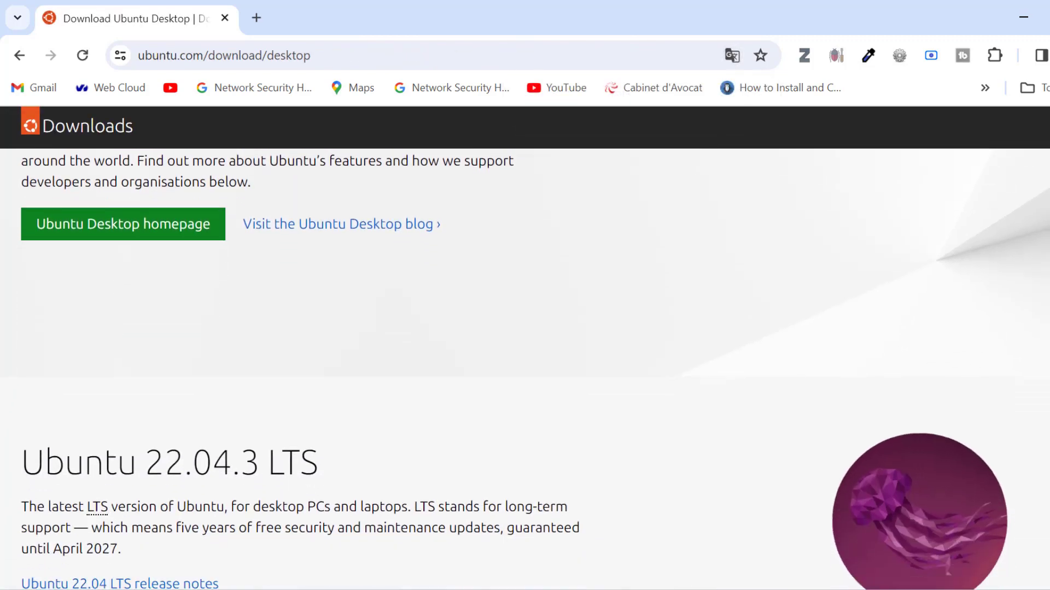
{"action": "scroll", "coordinate": [525, 328], "scroll_direction": "down", "scroll_amount": 3}
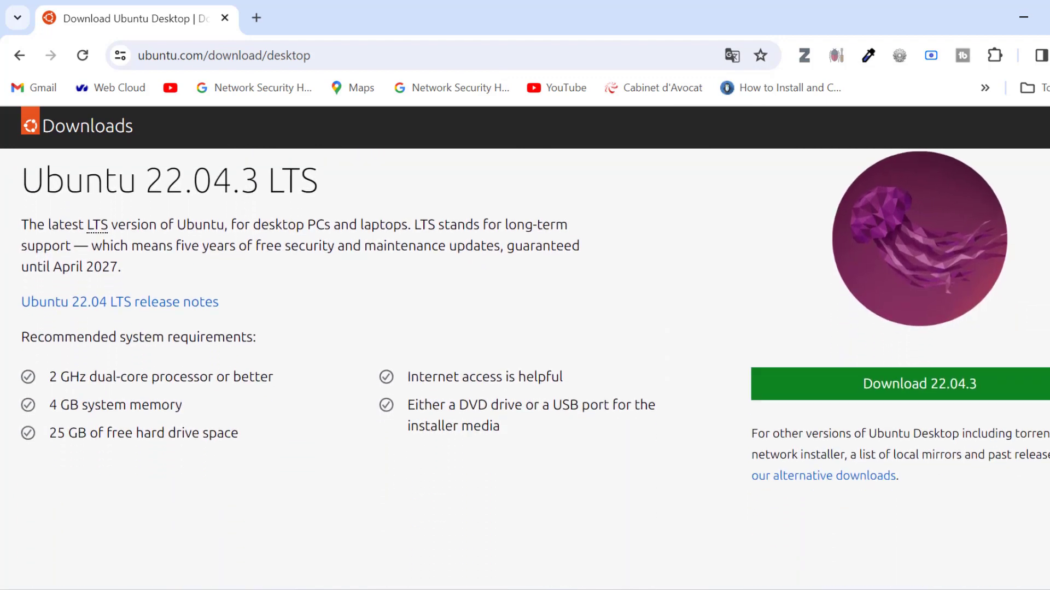
{"action": "scroll", "coordinate": [525, 329], "scroll_direction": "up", "scroll_amount": 3}
{"action": "scroll", "coordinate": [525, 328], "scroll_direction": "down", "scroll_amount": 4}
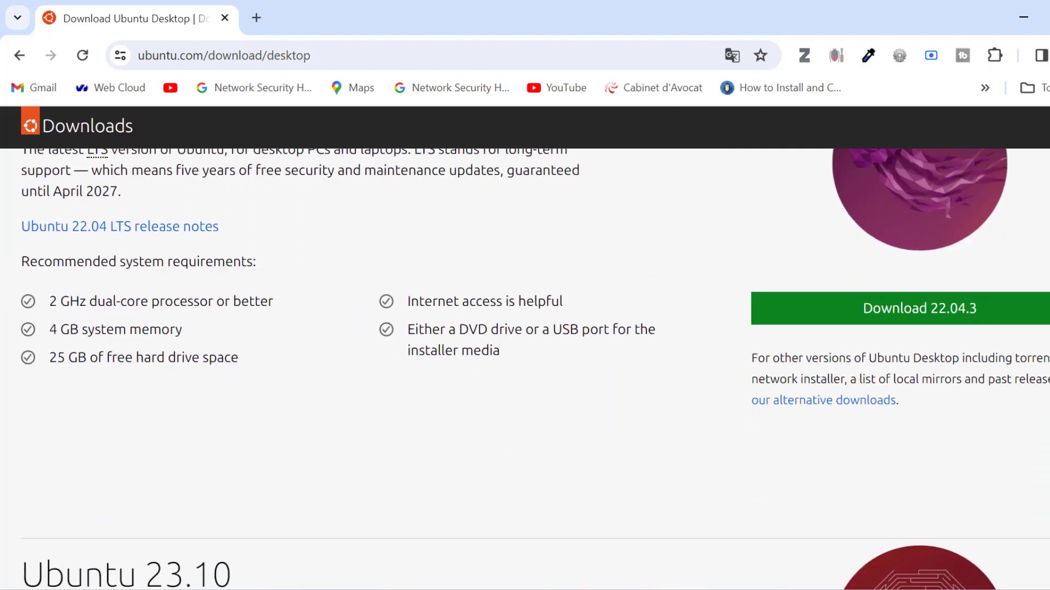
{"action": "scroll", "coordinate": [525, 328], "scroll_direction": "up", "scroll_amount": 1}
{"action": "scroll", "coordinate": [525, 328], "scroll_direction": "up", "scroll_amount": 2}
{"action": "scroll", "coordinate": [525, 328], "scroll_direction": "down", "scroll_amount": 1}
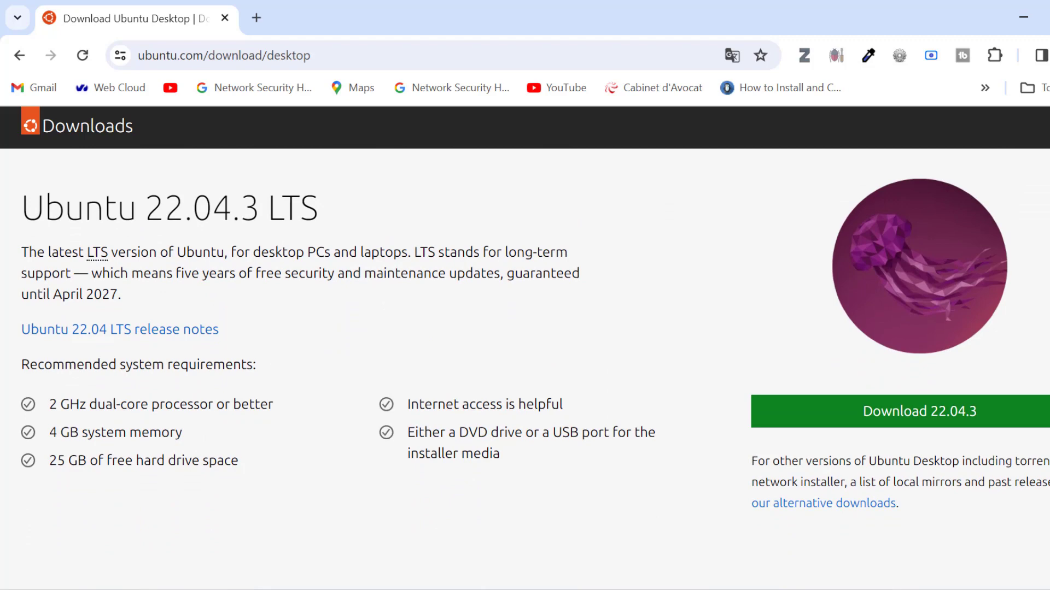
{"action": "scroll", "coordinate": [525, 328], "scroll_direction": "down", "scroll_amount": 1}
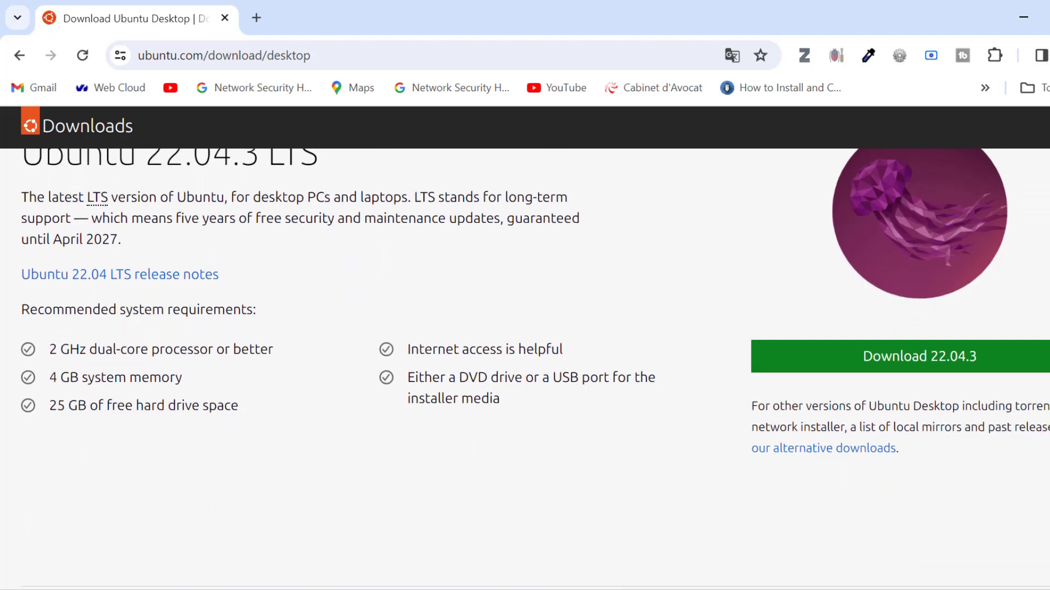
{"action": "scroll", "coordinate": [525, 328], "scroll_direction": "up", "scroll_amount": 1}
- Download Ubuntu 23.10, save the ISO as ubuntu-23.10.1-desktop-amd64 in Téléchargements, and check the download's progress
{"action": "scroll", "coordinate": [525, 328], "scroll_direction": "down", "scroll_amount": 5}
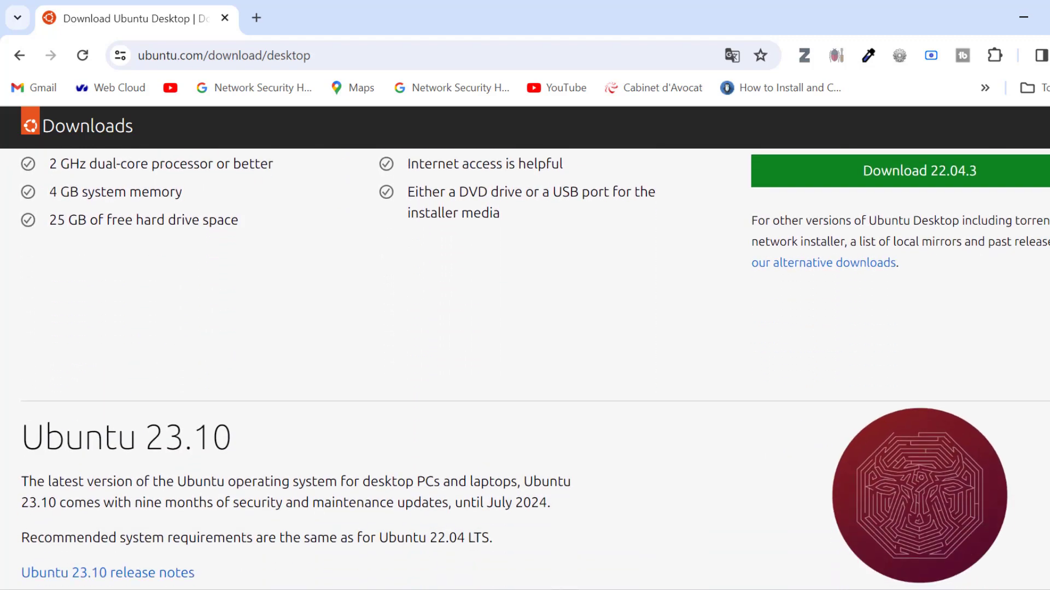
{"action": "scroll", "coordinate": [525, 369], "scroll_direction": "down", "scroll_amount": 3}
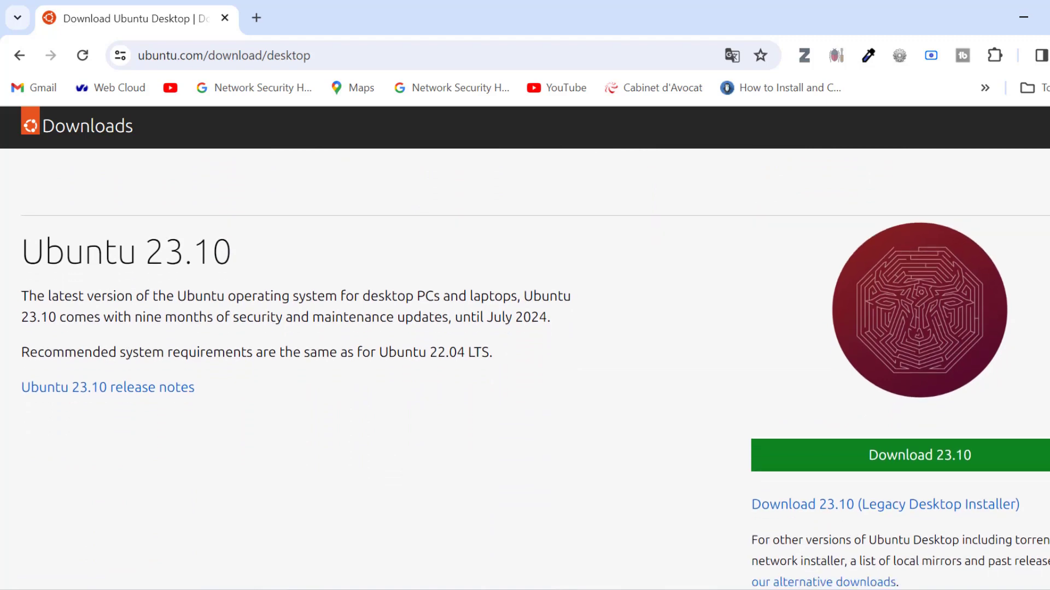
{"action": "scroll", "coordinate": [525, 369], "scroll_direction": "down", "scroll_amount": 1}
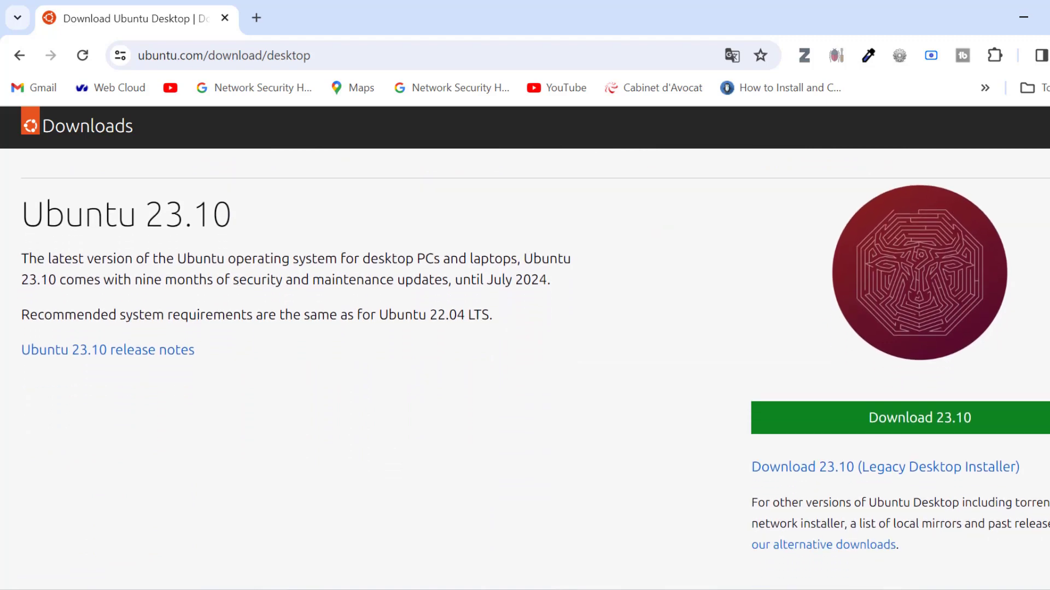
{"action": "scroll", "coordinate": [524, 350], "scroll_direction": "down", "scroll_amount": 2}
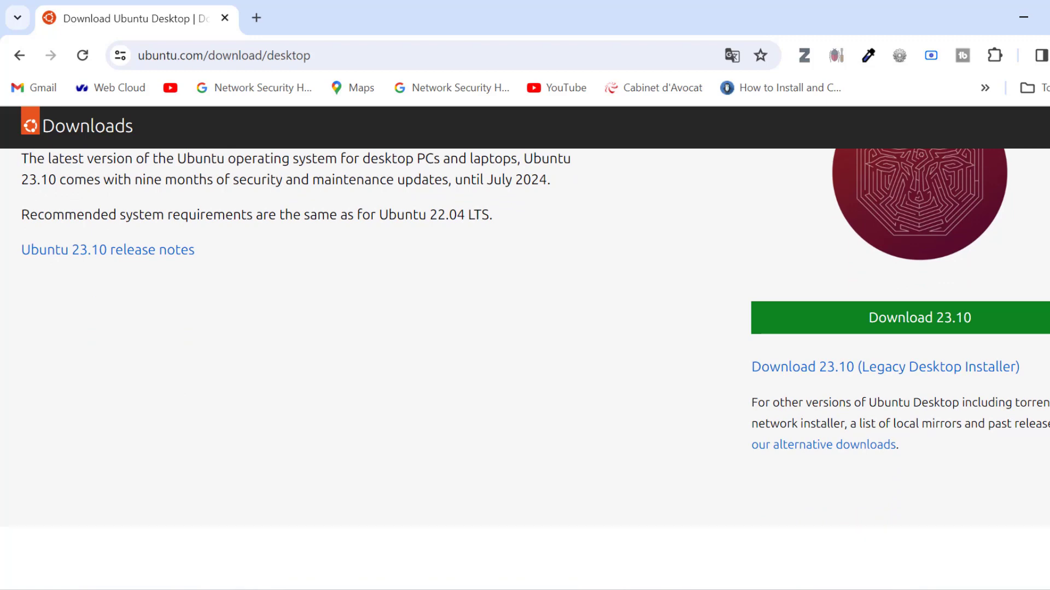
{"action": "left_click", "coordinate": [971, 321]}
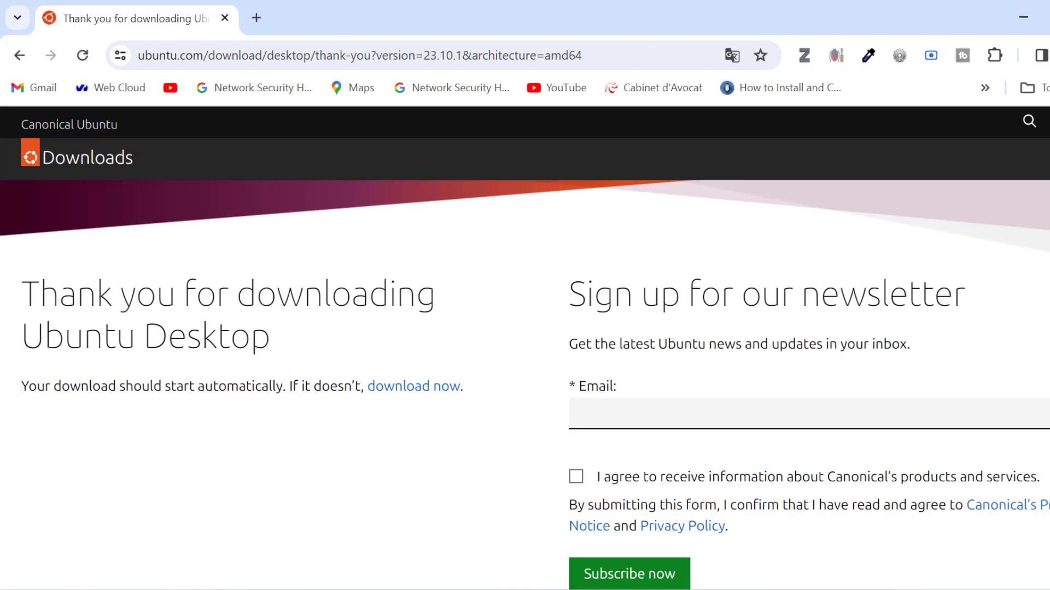
{"action": "scroll", "coordinate": [525, 348], "scroll_direction": "down", "scroll_amount": 2}
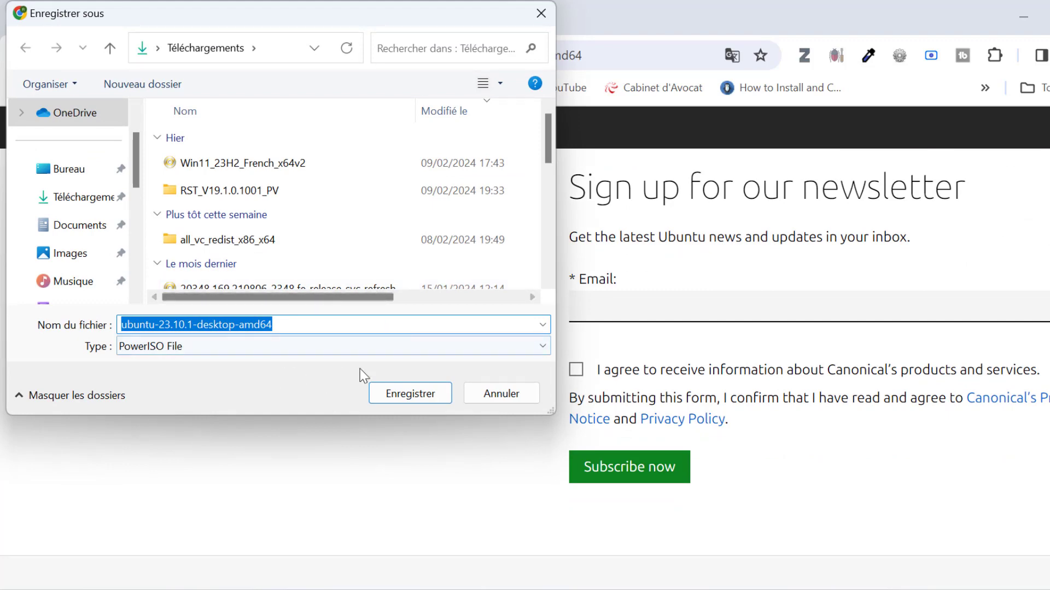
{"action": "left_click", "coordinate": [414, 391]}
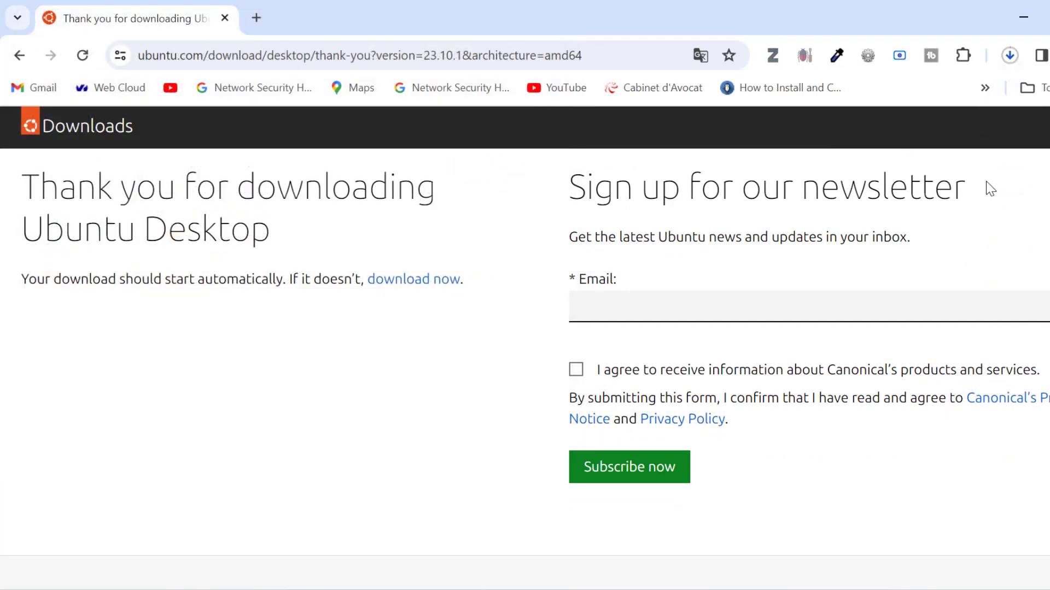
{"action": "left_click", "coordinate": [1015, 54]}
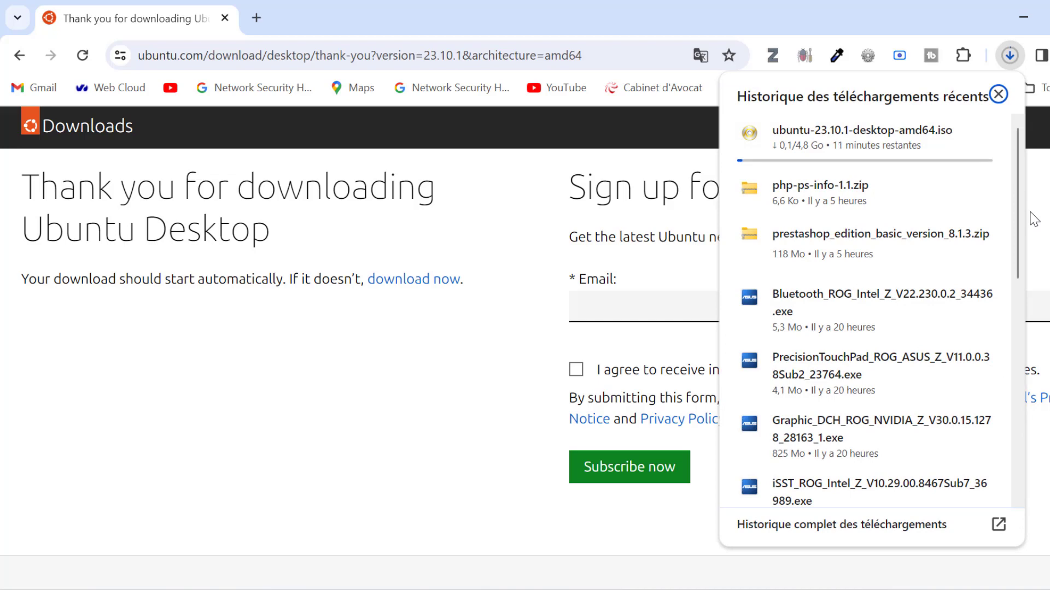
{"action": "left_click", "coordinate": [1034, 219]}
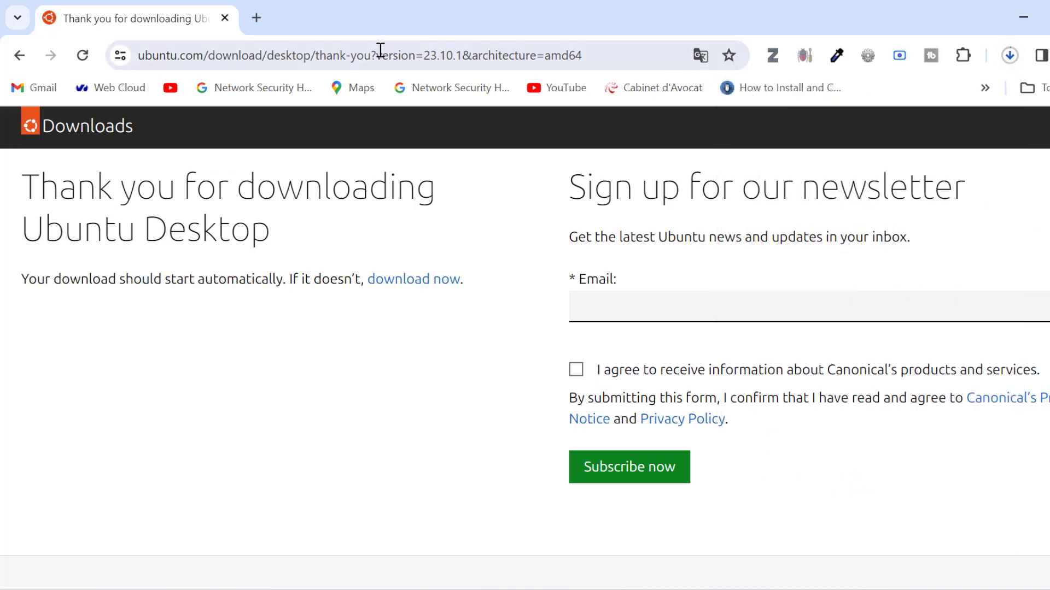
- Search for "dowload virtualbox" in a new browser tab and open the Oracle VM VirtualBox Downloads page
{"action": "left_click", "coordinate": [256, 18]}
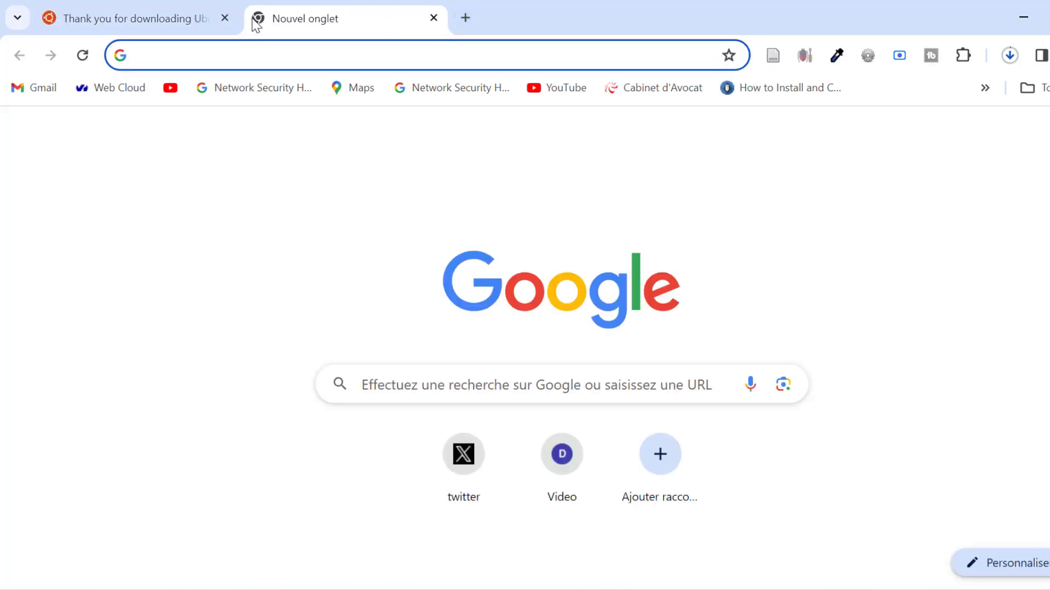
{"action": "type", "text": "d"}
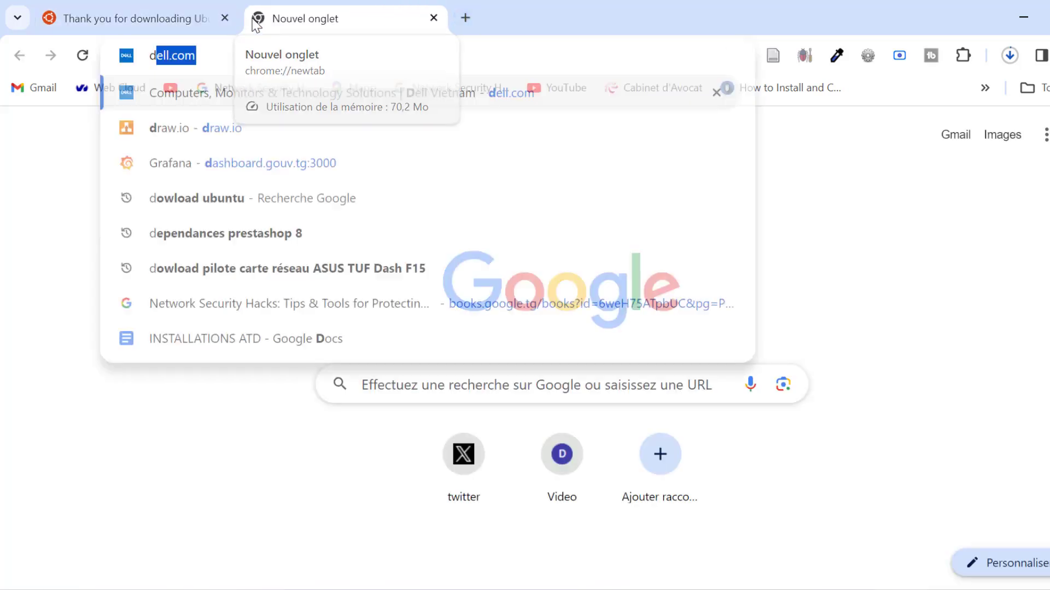
{"action": "type", "text": "owload vir"}
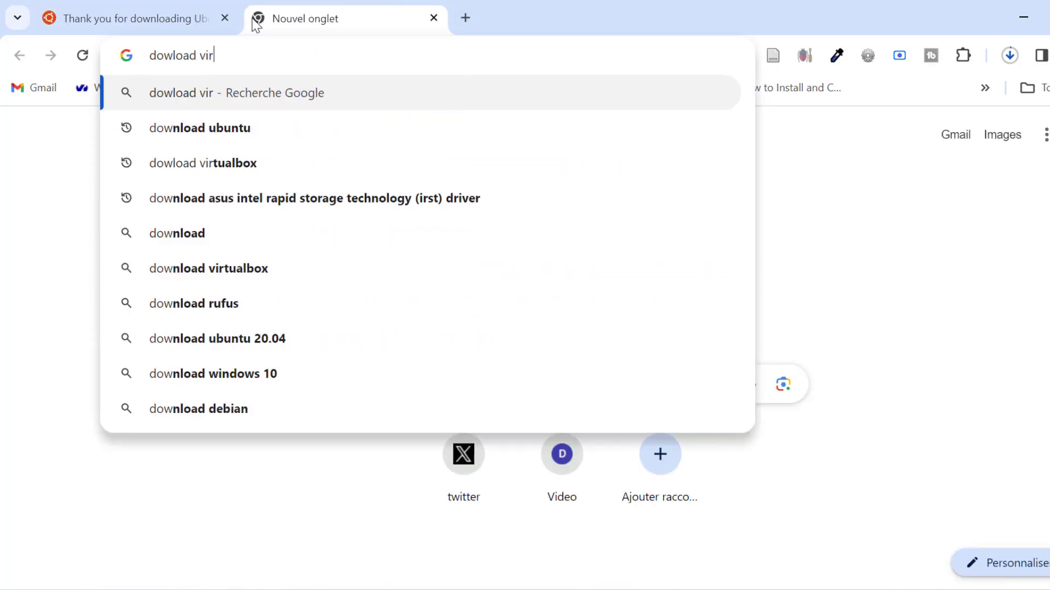
{"action": "type", "text": "tualbox"}
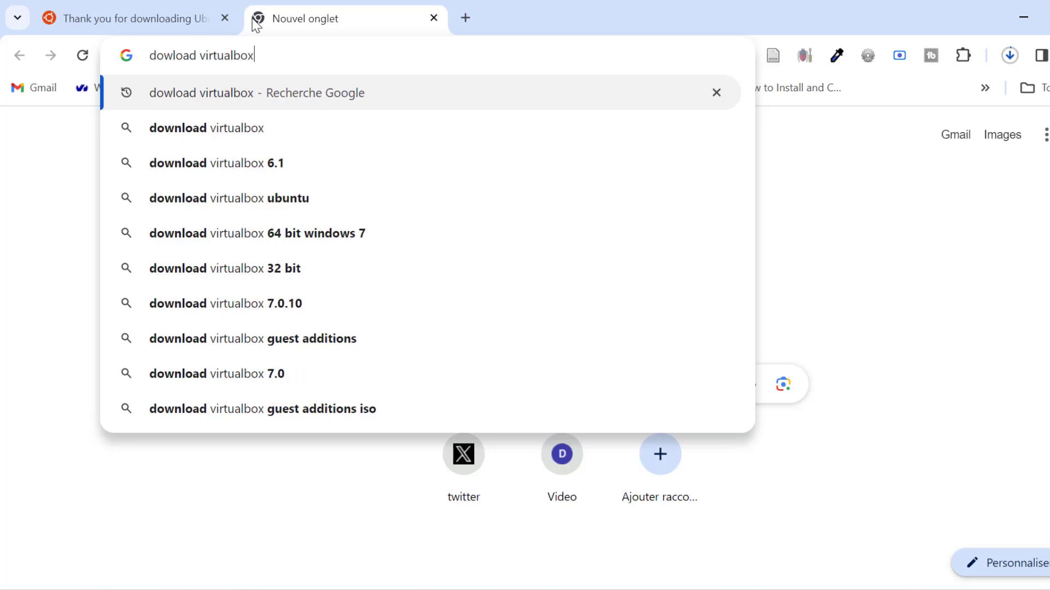
{"action": "key", "text": "Return"}
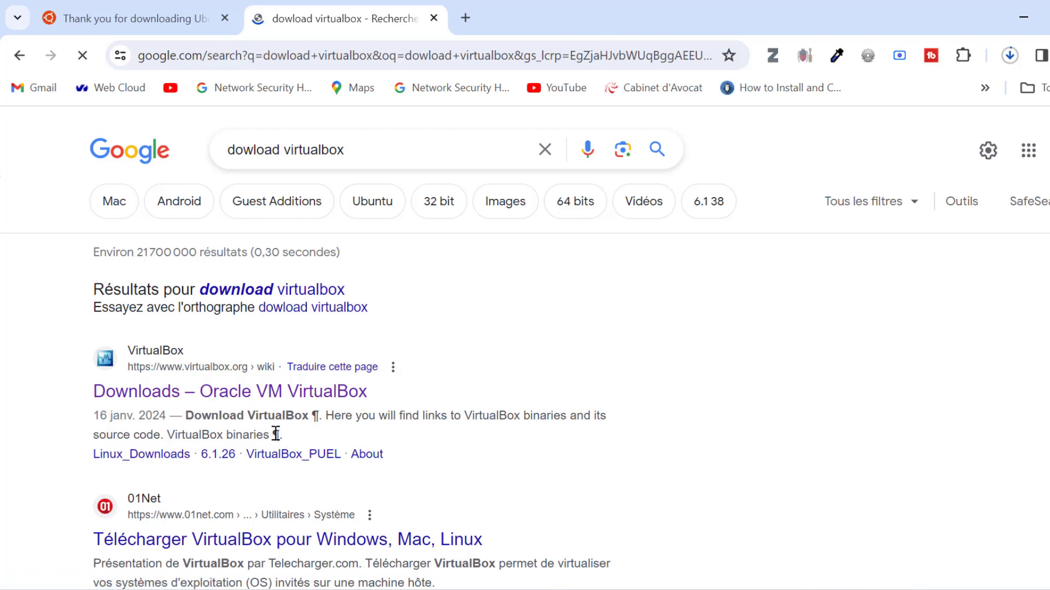
{"action": "left_click", "coordinate": [197, 392]}
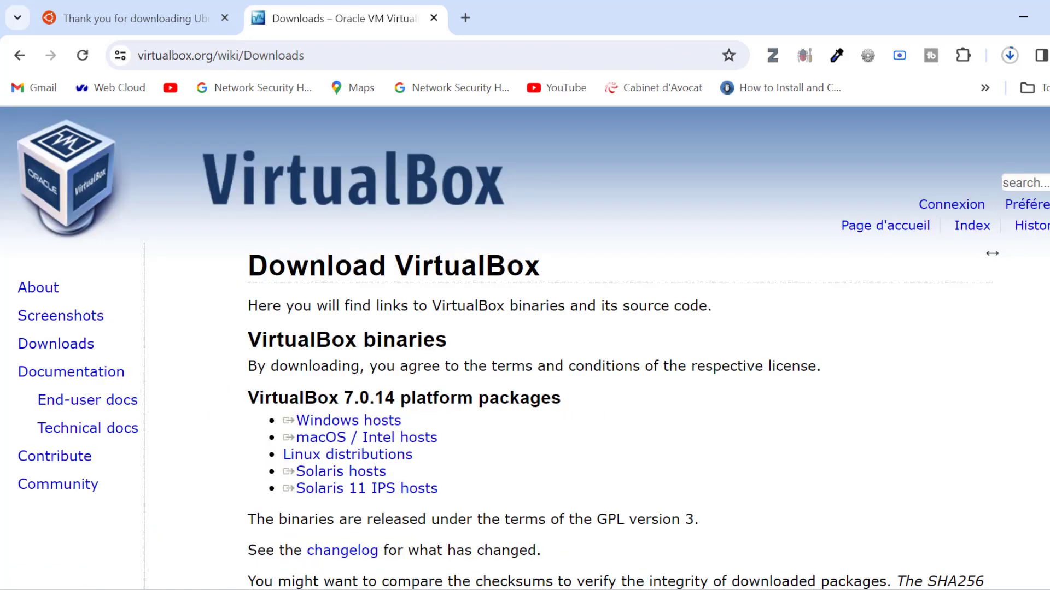
- Download the VirtualBox 7.0.14 package for Windows hosts, save it as VirtualBox-7.0.14-161095-Win in Téléchargements, and check both downloads' progress
{"action": "scroll", "coordinate": [999, 220], "scroll_direction": "down", "scroll_amount": 3}
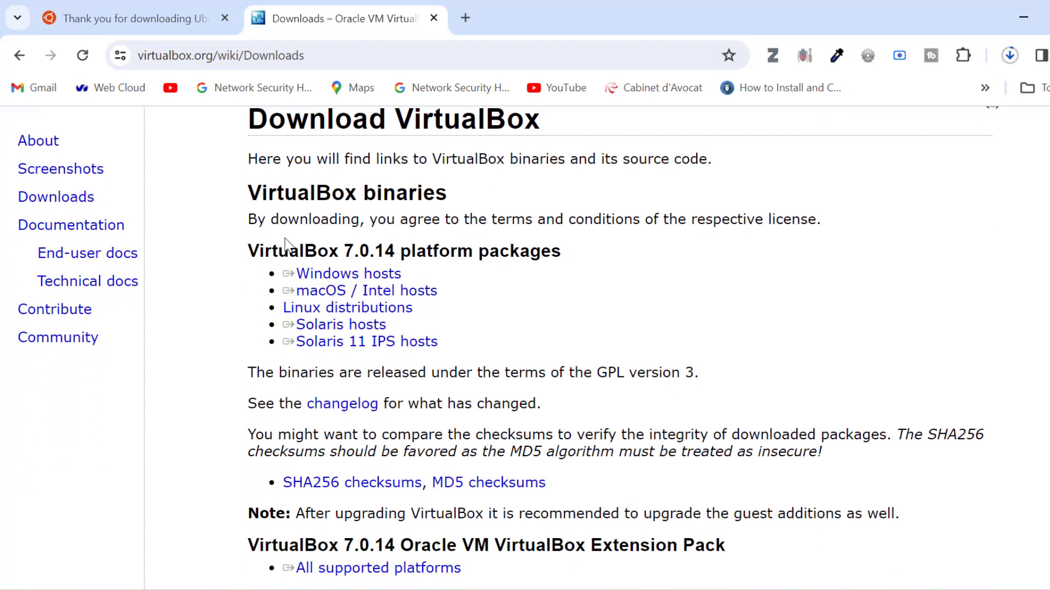
{"action": "mouse_move", "coordinate": [404, 274]}
{"action": "left_mouse_down"}
{"action": "mouse_move", "coordinate": [389, 275]}
{"action": "mouse_move", "coordinate": [421, 267]}
{"action": "left_mouse_up"}
{"action": "left_click_drag", "start_coordinate": [164, 302], "coordinate": [360, 272]}
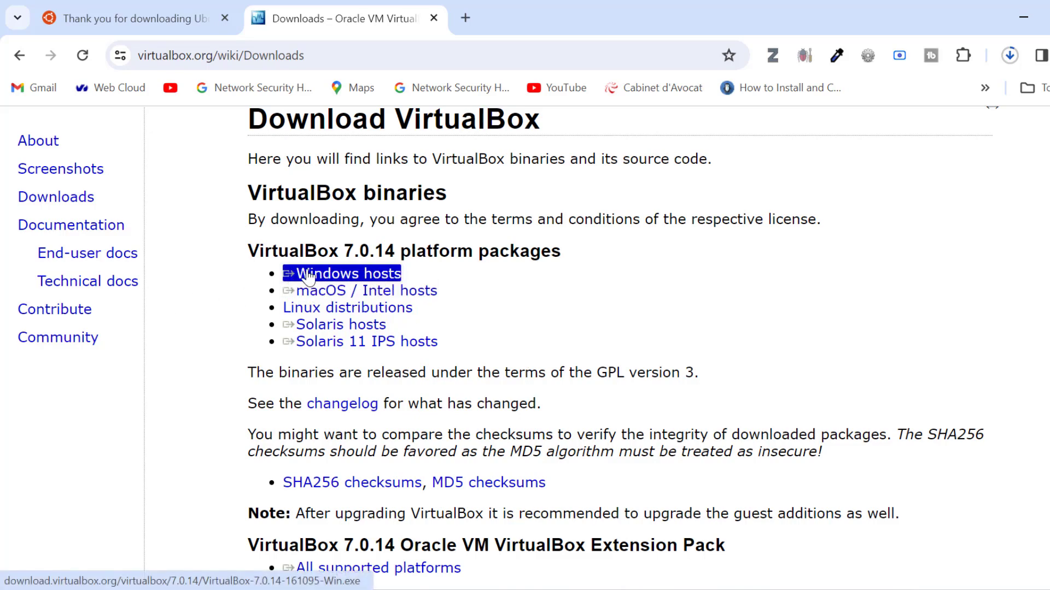
{"action": "left_click", "coordinate": [328, 272]}
{"action": "triple_click", "coordinate": [343, 273]}
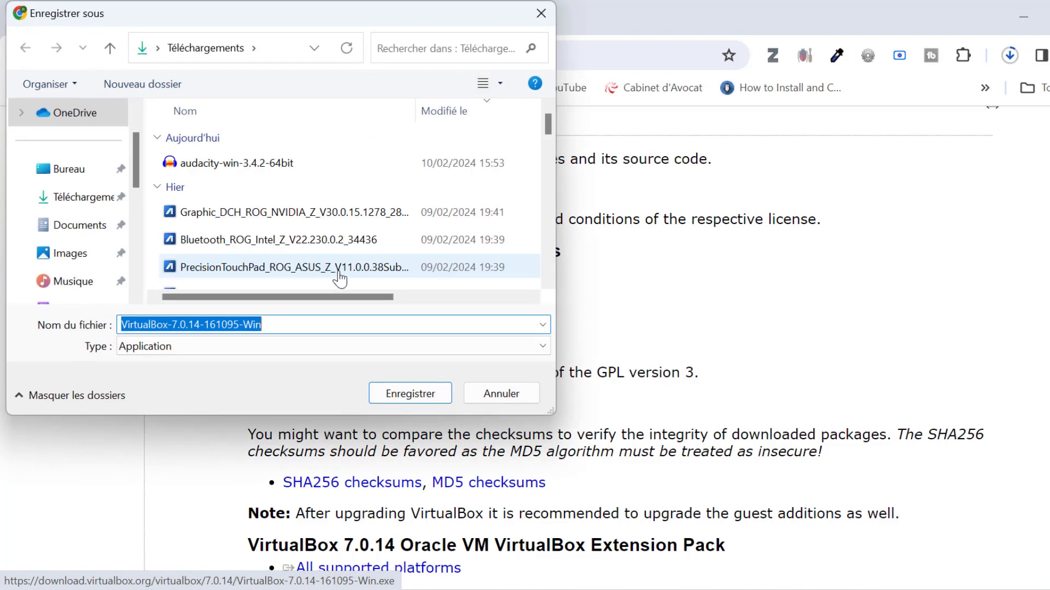
{"action": "left_click", "coordinate": [419, 398]}
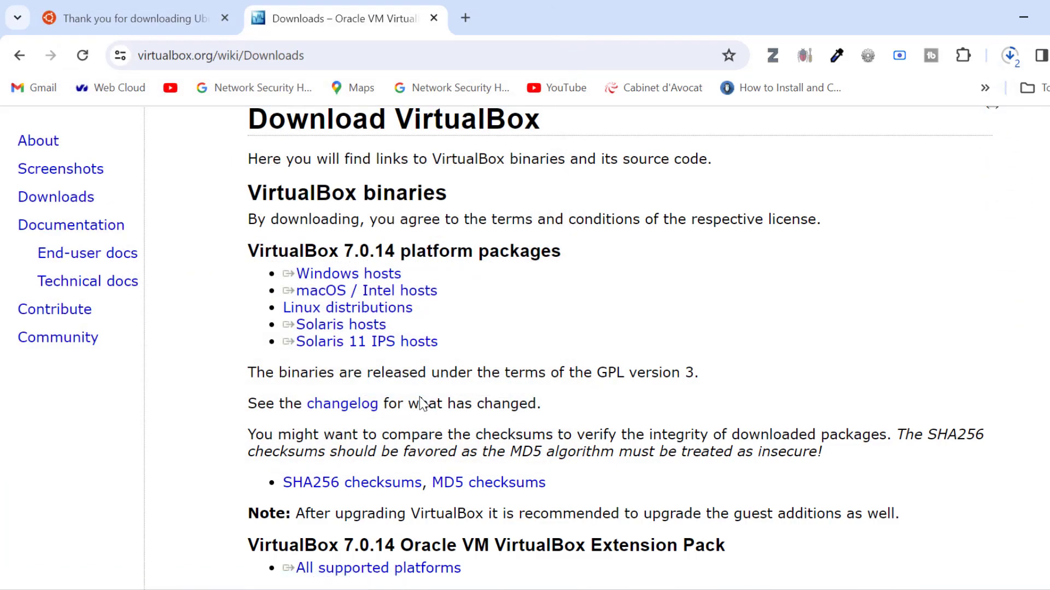
{"action": "left_click", "coordinate": [1019, 55]}
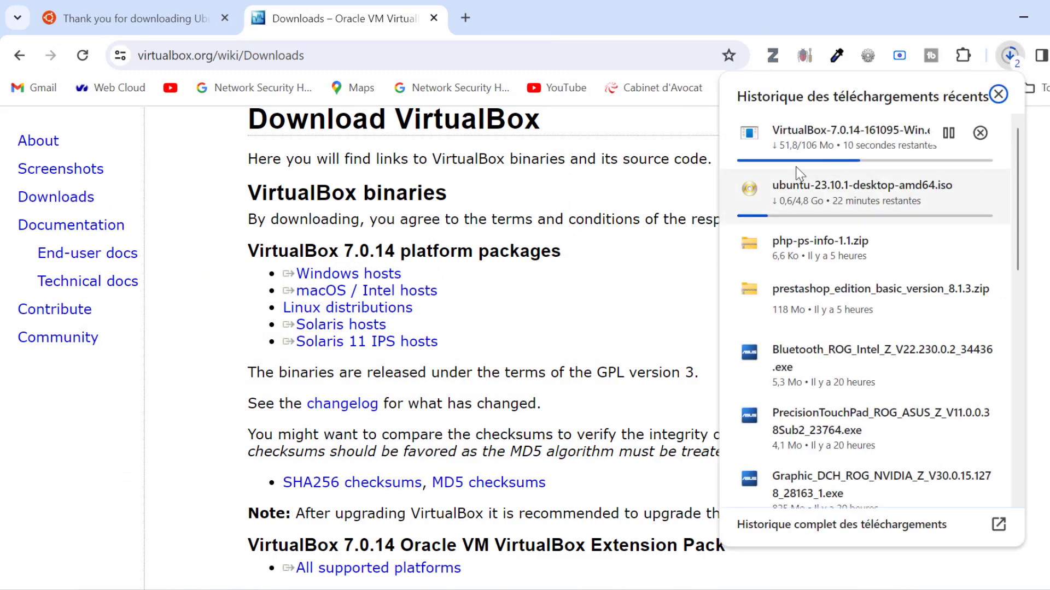
{"action": "mouse_move", "coordinate": [832, 135]}
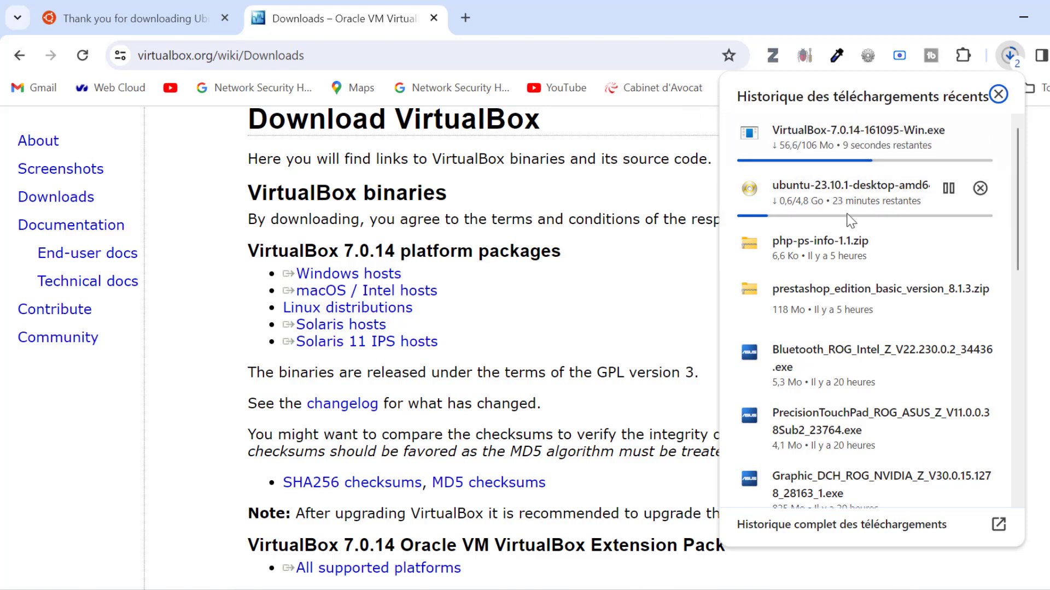
- Run the downloaded VirtualBox-7.0.14-161095-Win installer with the default features and location, accept the network interface reset, and launch VirtualBox on finishing
{"action": "left_click", "coordinate": [1010, 54]}
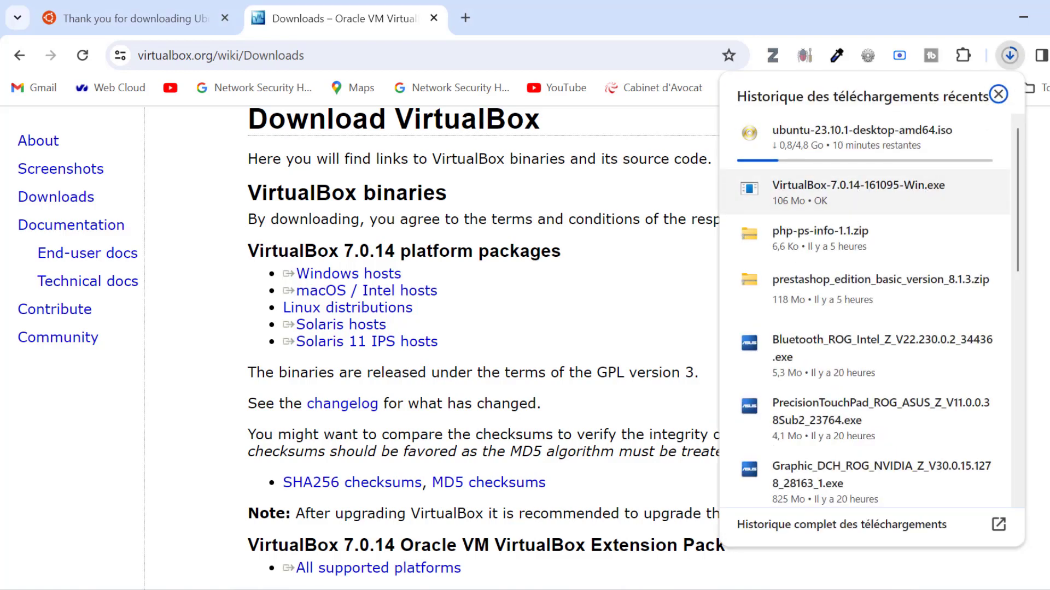
{"action": "left_click", "coordinate": [853, 194]}
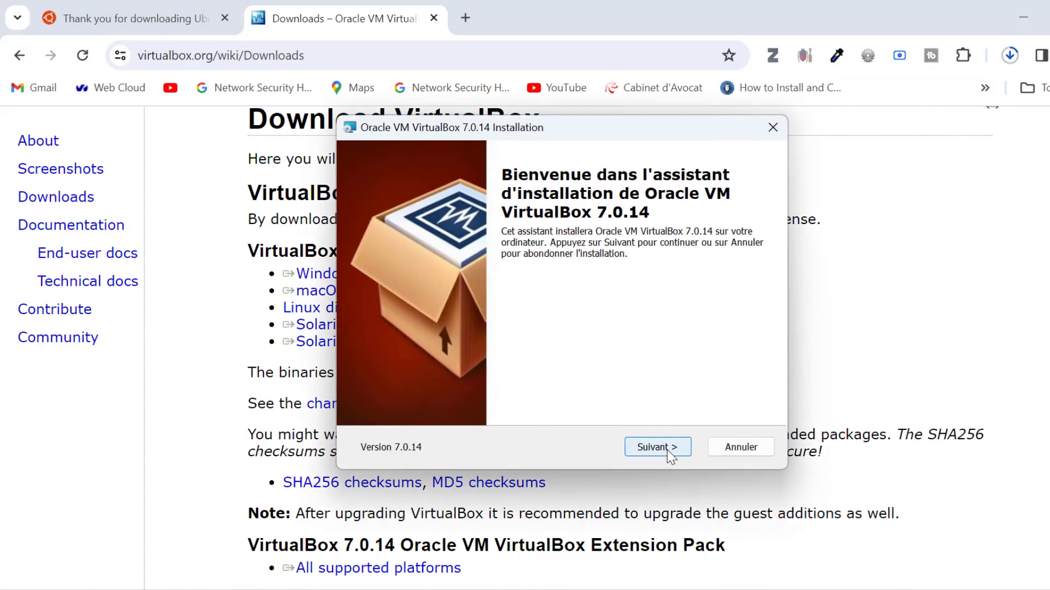
{"action": "left_click", "coordinate": [666, 447]}
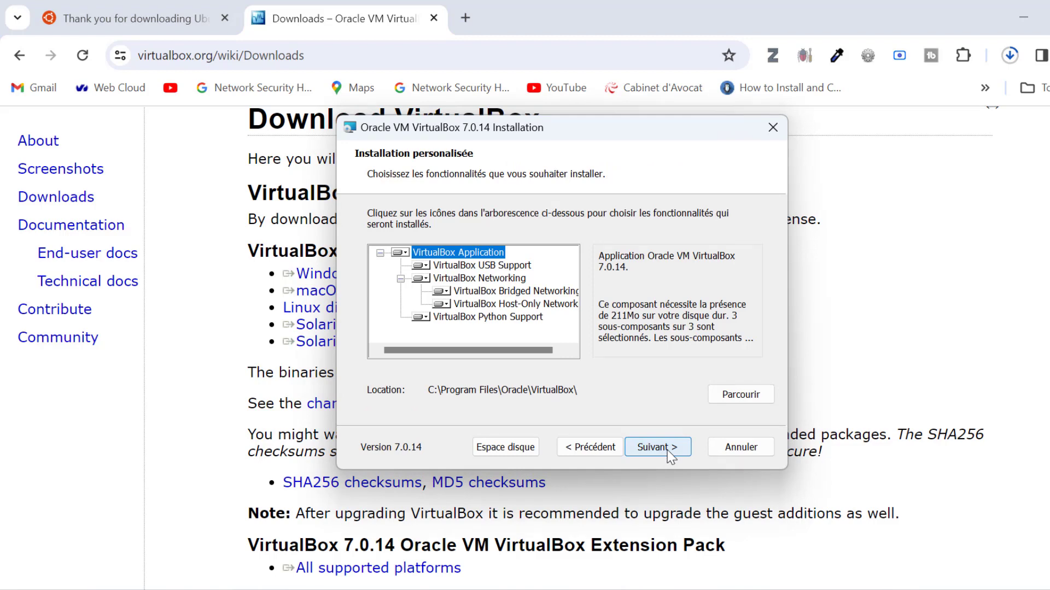
{"action": "left_click", "coordinate": [667, 447]}
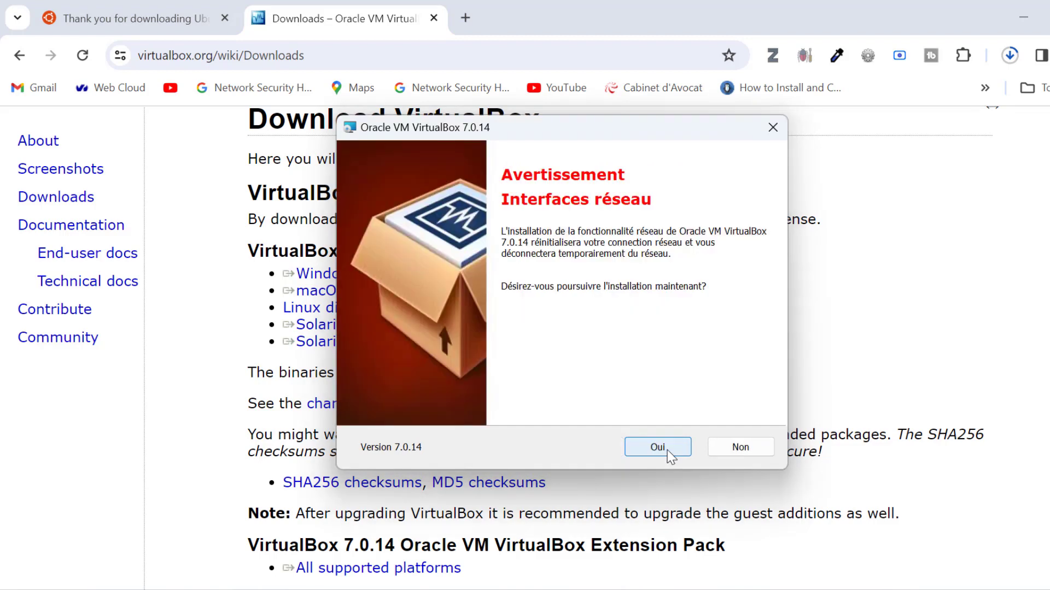
{"action": "left_click", "coordinate": [666, 451]}
{"action": "left_click", "coordinate": [667, 451]}
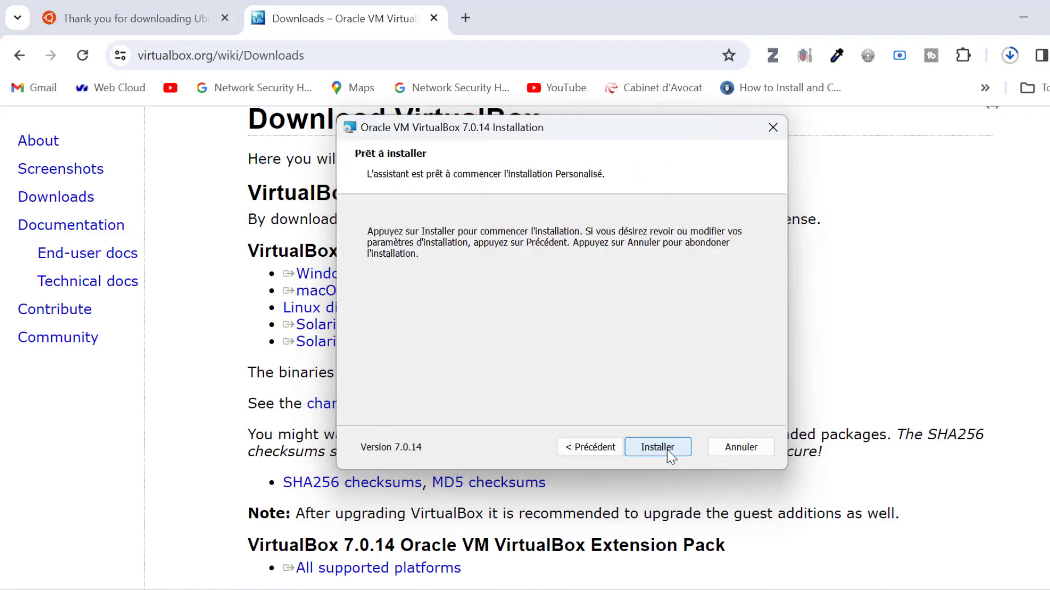
{"action": "left_click", "coordinate": [667, 450]}
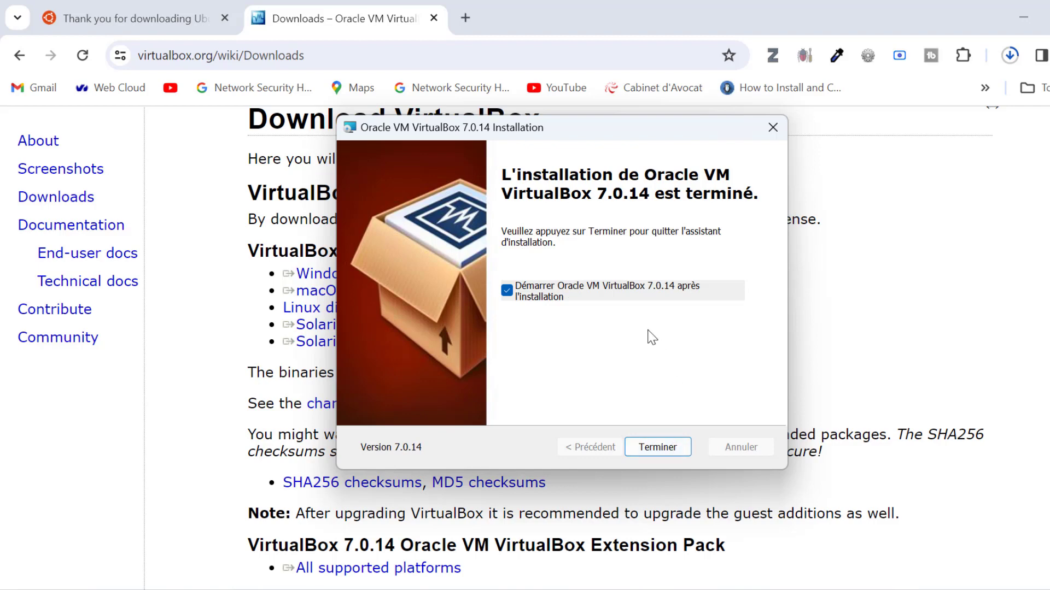
{"action": "left_click", "coordinate": [674, 446]}
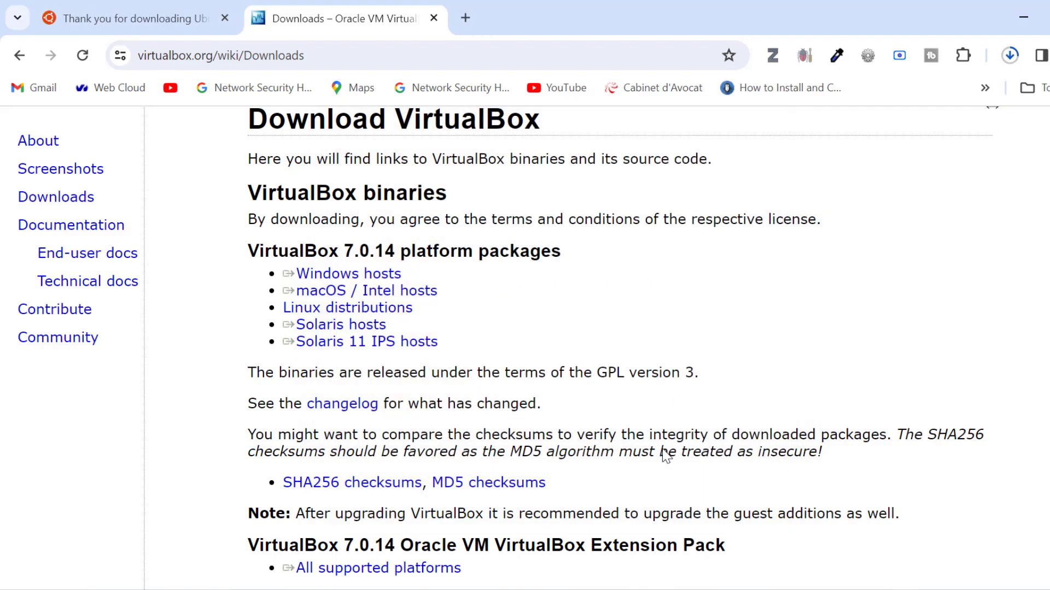
- Check the Ubuntu ISO download's progress and switch to Oracle VM VirtualBox
{"action": "left_click", "coordinate": [1009, 55]}
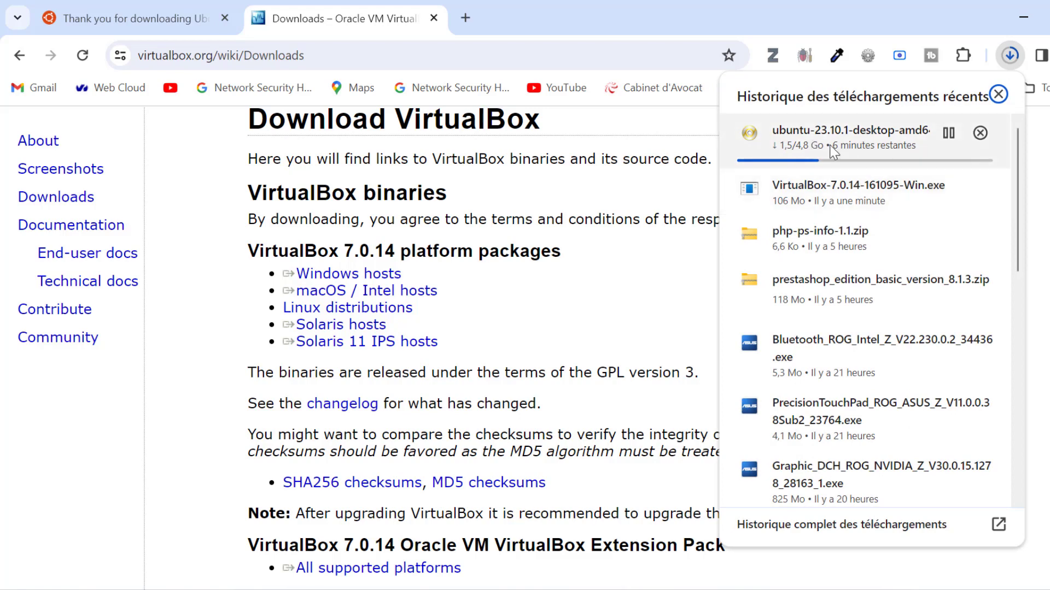
{"action": "left_click", "coordinate": [1045, 208]}
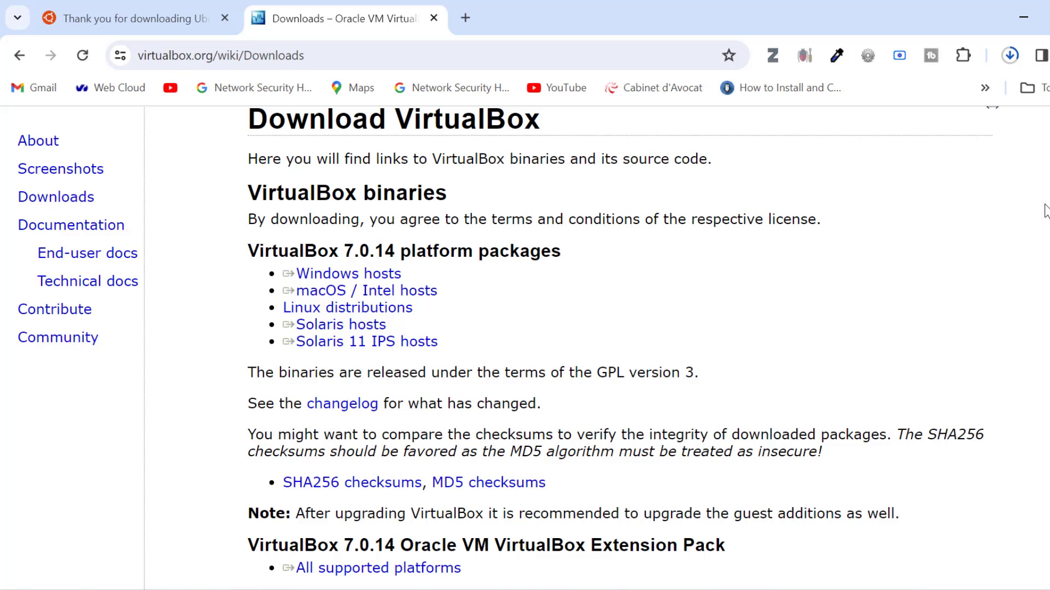
{"action": "left_click", "coordinate": [845, 589]}
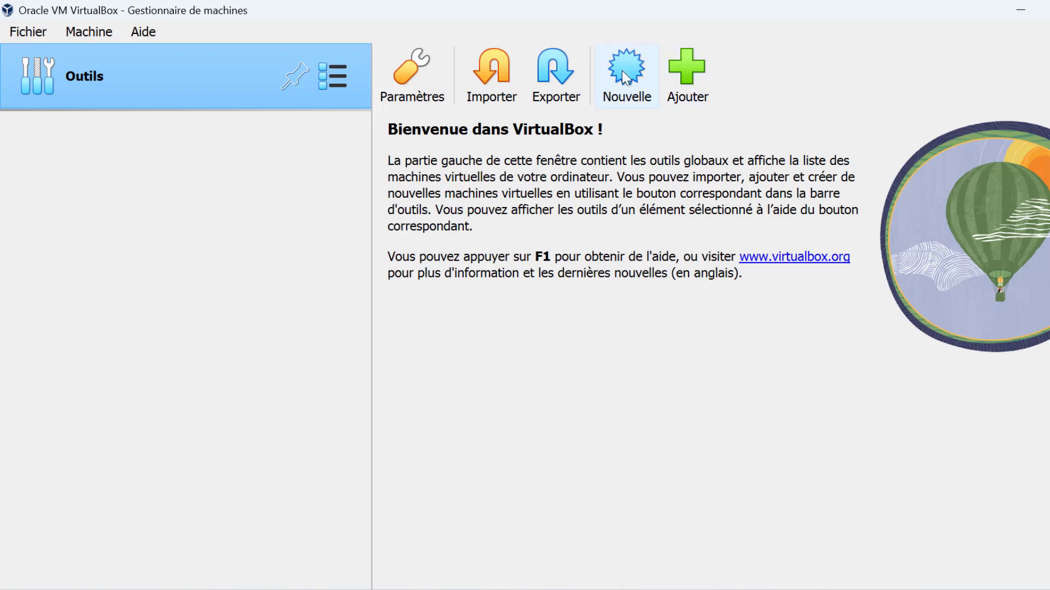
- Start a new virtual machine named "Ubuntu 23.10" in the default VirtualBox VMs folder without an ISO image, and continue to the hardware settings
{"action": "left_click", "coordinate": [619, 86]}
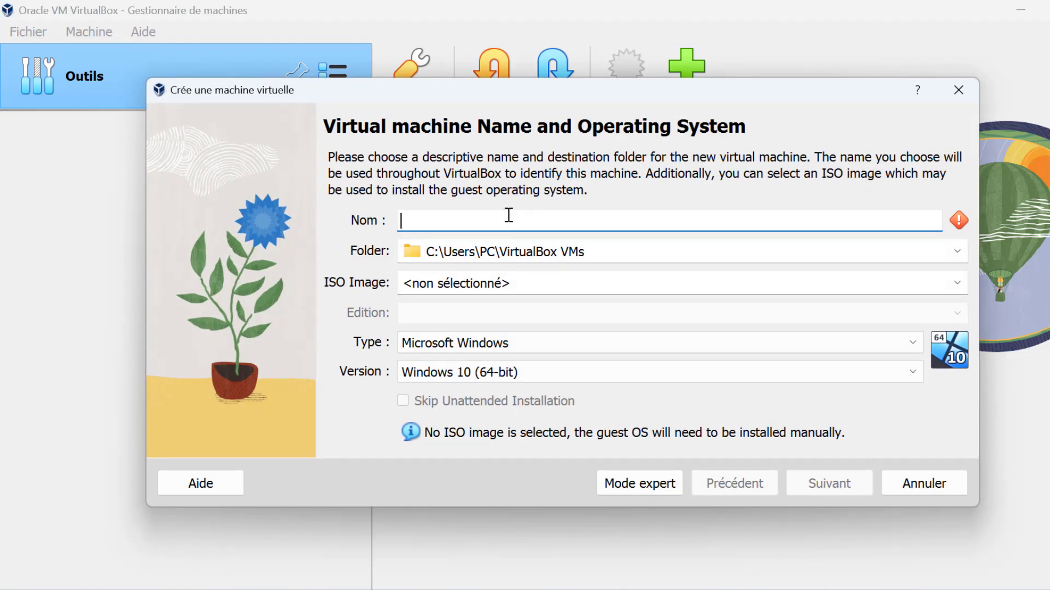
{"action": "key", "text": "Caps_Lock"}
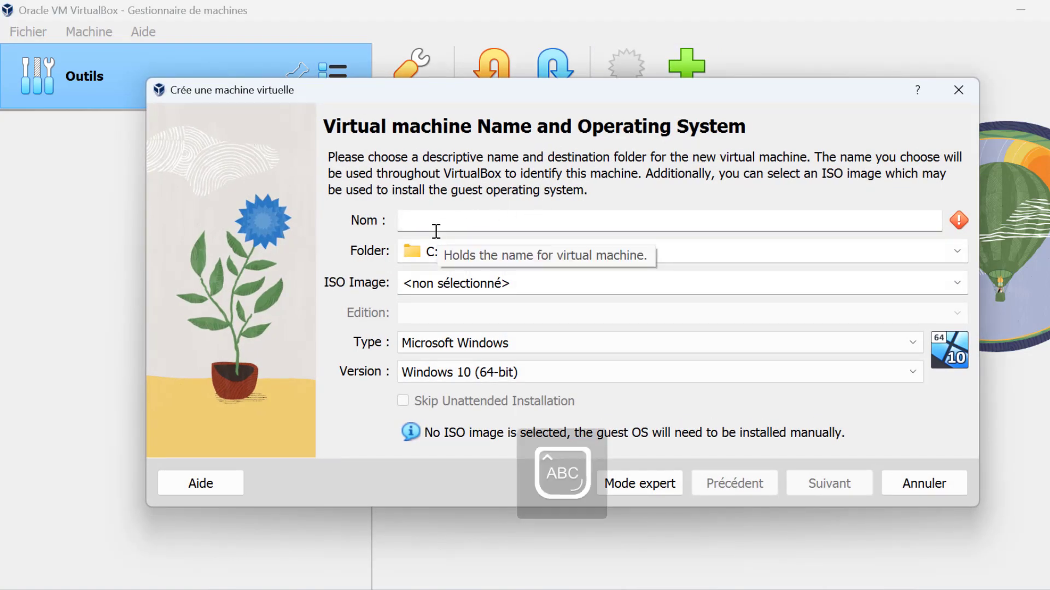
{"action": "type", "text": "U"}
{"action": "key", "text": "Caps_Lock"}
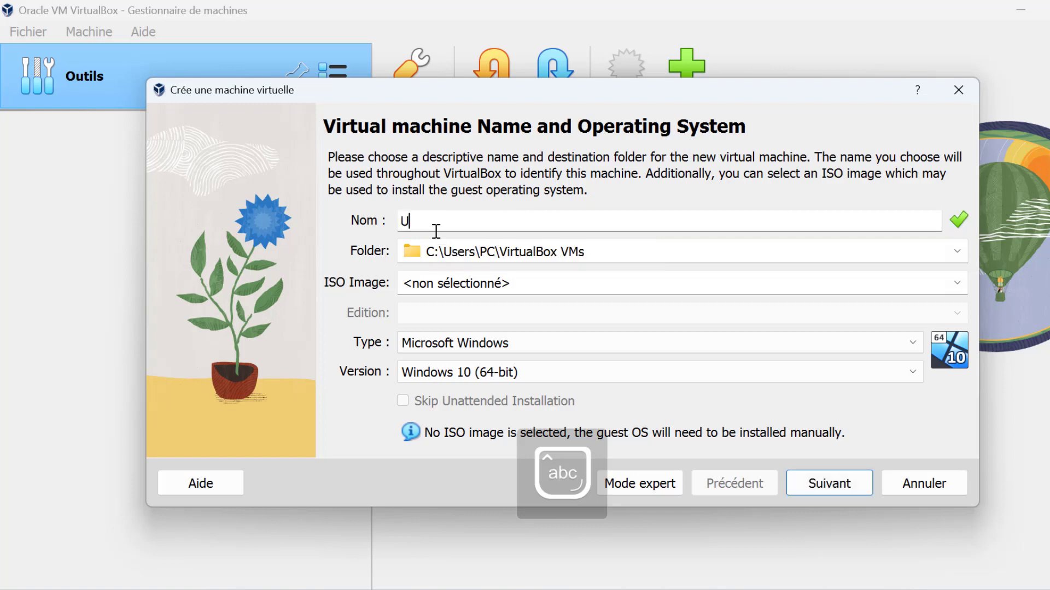
{"action": "type", "text": "bunt"}
{"action": "type", "text": "u "}
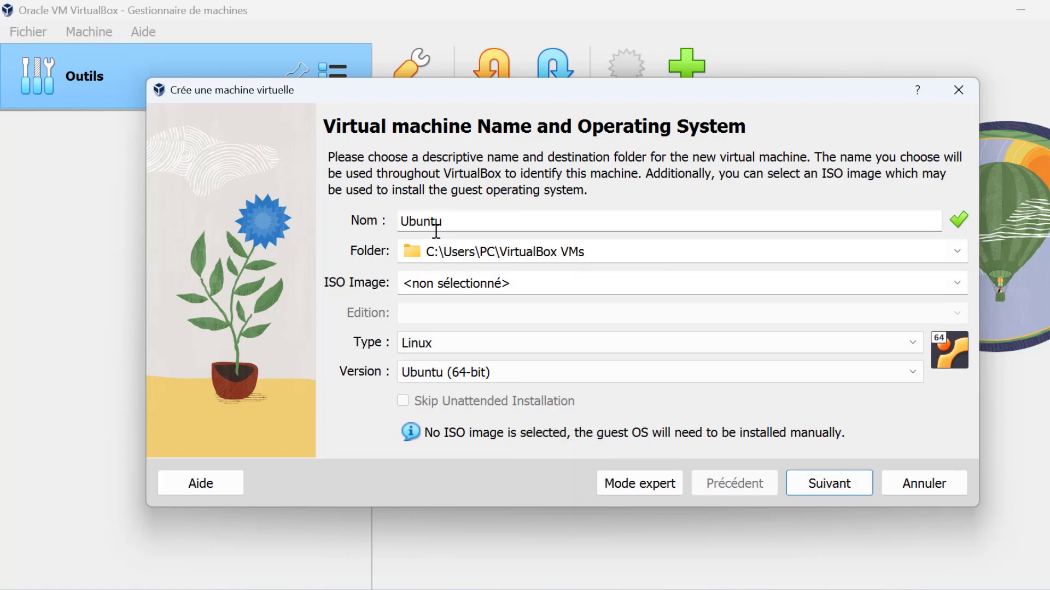
{"action": "type", "text": "23.10"}
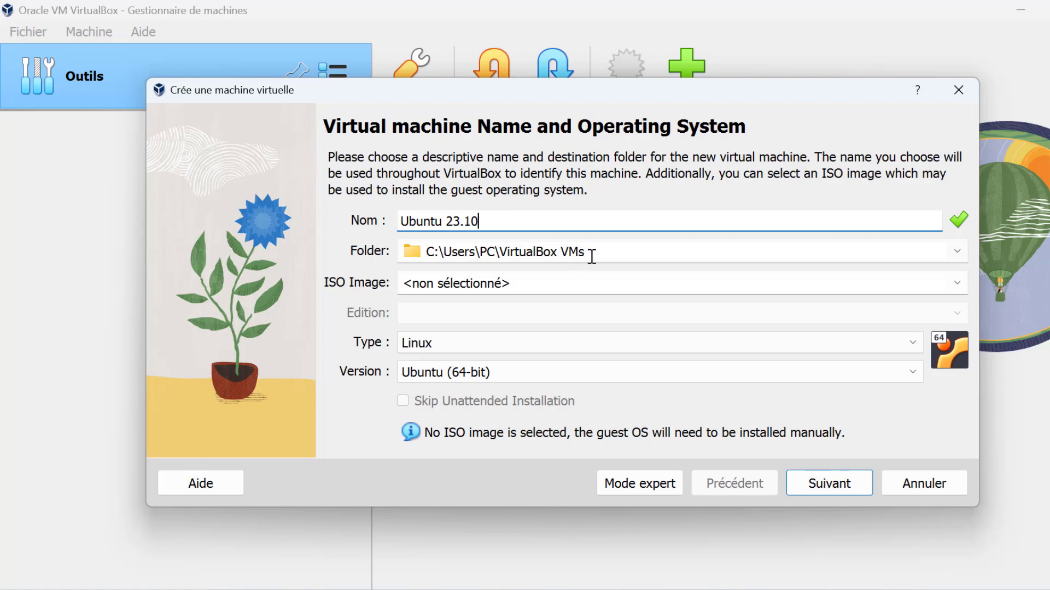
{"action": "left_click_drag", "start_coordinate": [589, 256], "coordinate": [363, 258]}
{"action": "left_click", "coordinate": [617, 256]}
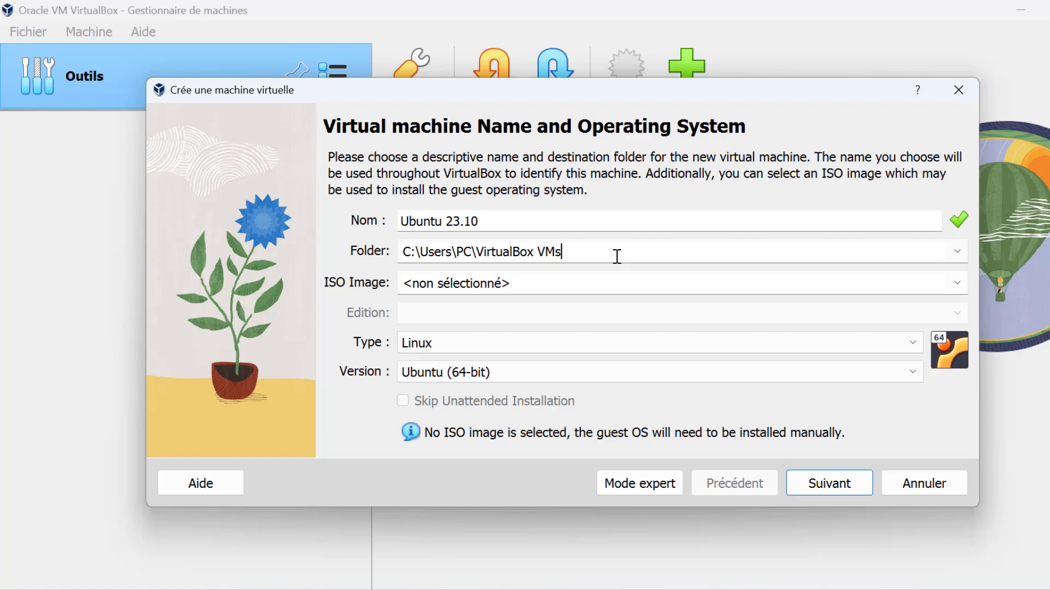
{"action": "left_click_drag", "start_coordinate": [617, 256], "coordinate": [372, 245]}
{"action": "left_click", "coordinate": [585, 248]}
{"action": "left_click", "coordinate": [842, 492]}
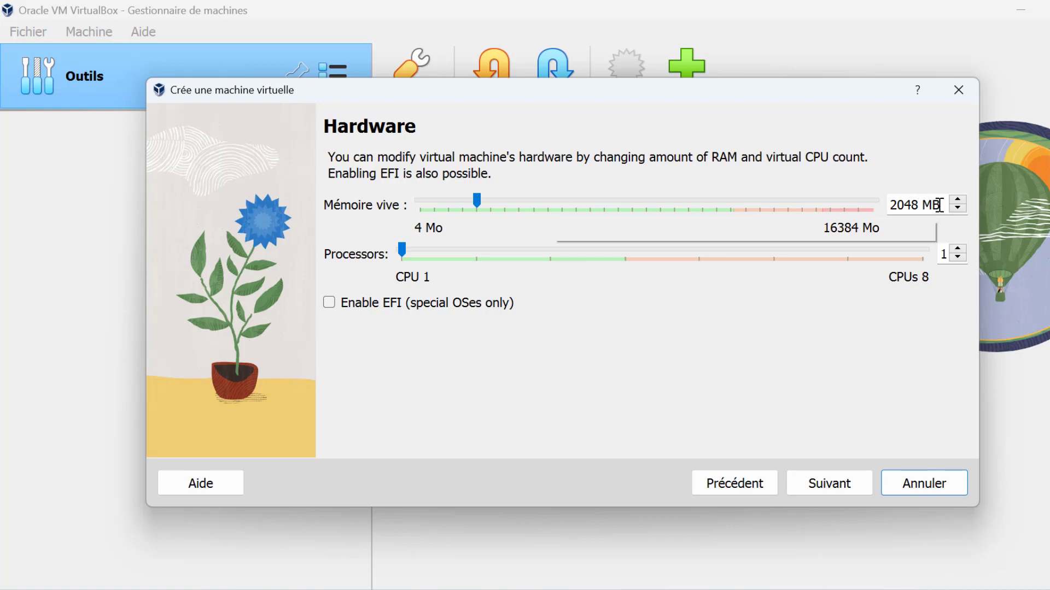
- Give the virtual machine 4096 MB of memory and 2 processors, and continue to the virtual hard disk settings
{"action": "left_click_drag", "start_coordinate": [939, 205], "coordinate": [889, 205]}
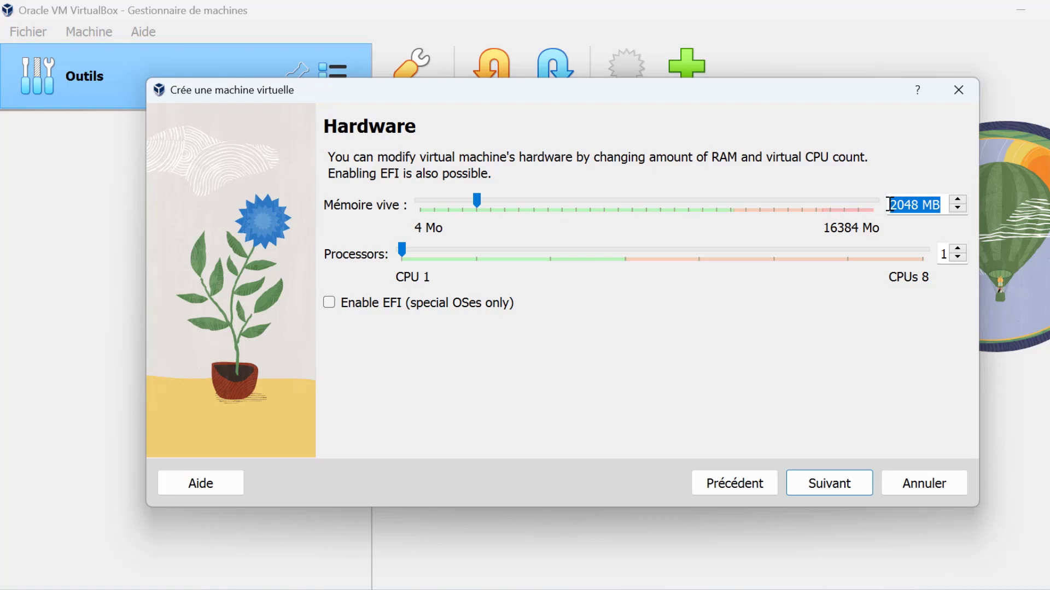
{"action": "left_click", "coordinate": [889, 204]}
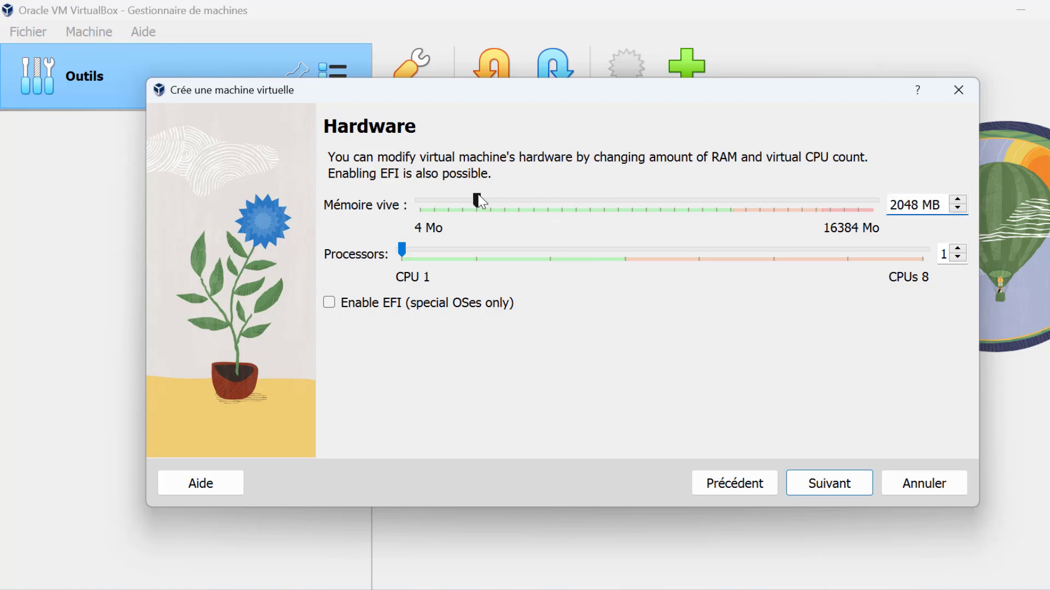
{"action": "left_click_drag", "start_coordinate": [480, 201], "coordinate": [516, 213]}
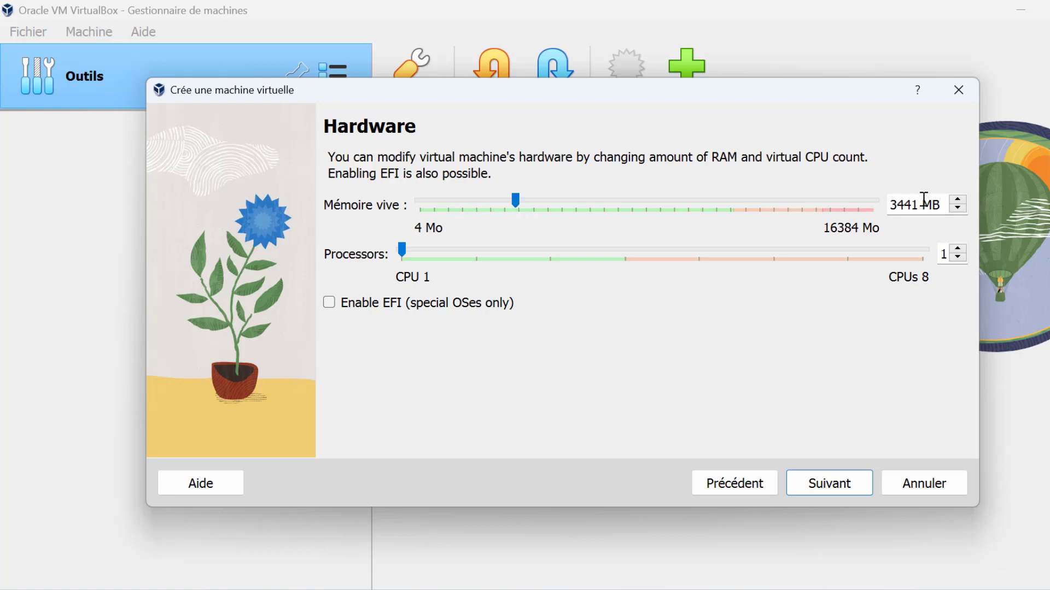
{"action": "left_click_drag", "start_coordinate": [940, 205], "coordinate": [854, 205]}
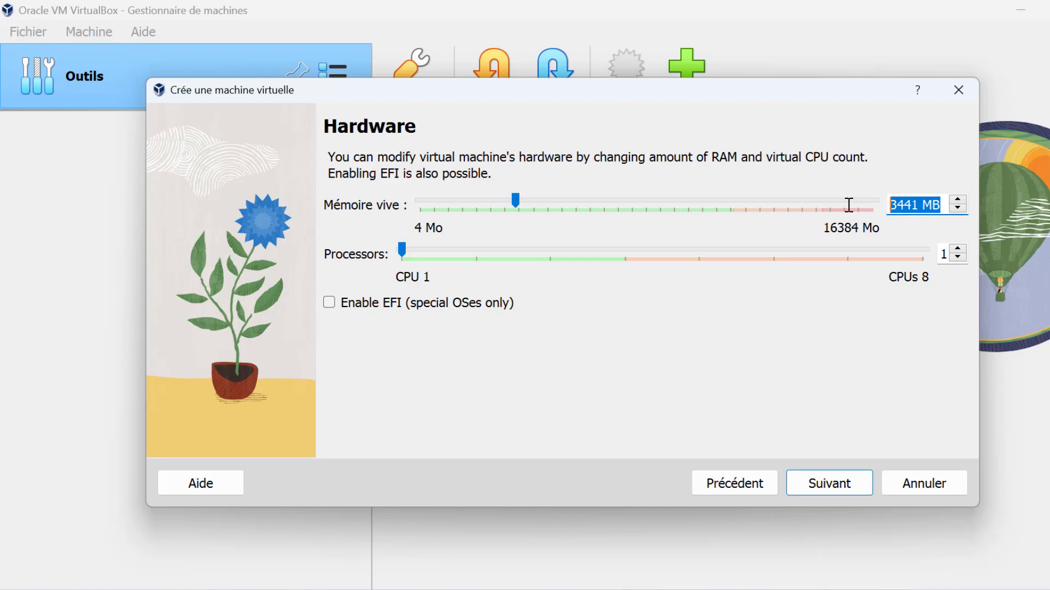
{"action": "type", "text": "409"}
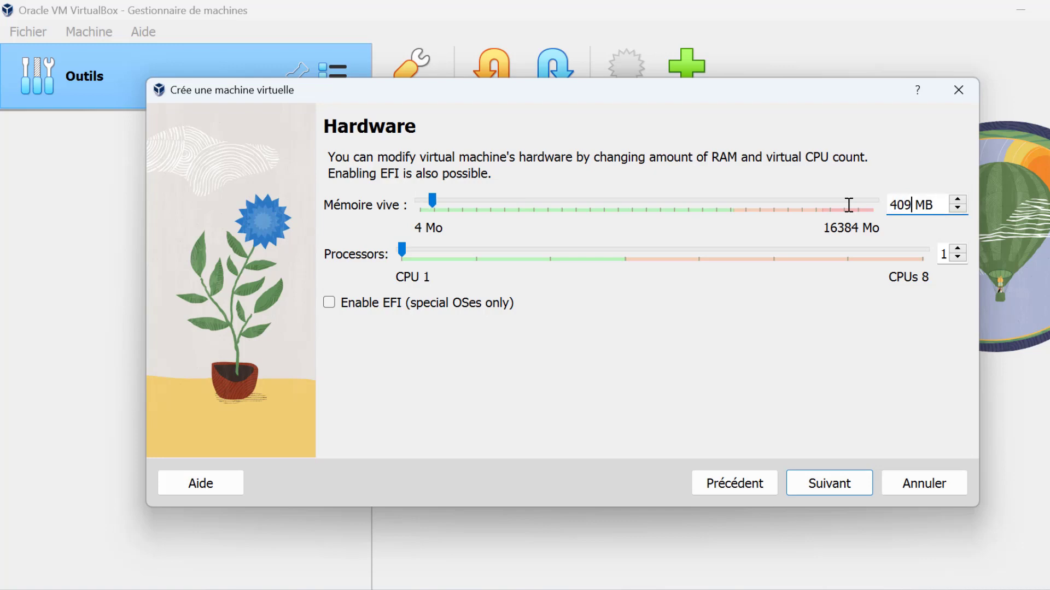
{"action": "type", "text": "6"}
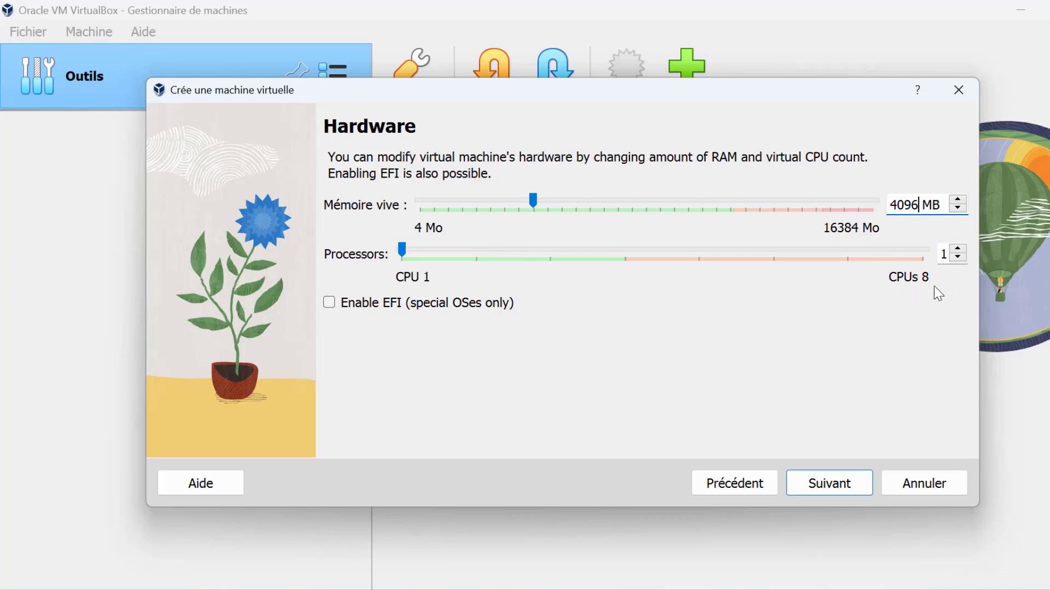
{"action": "left_click", "coordinate": [957, 249]}
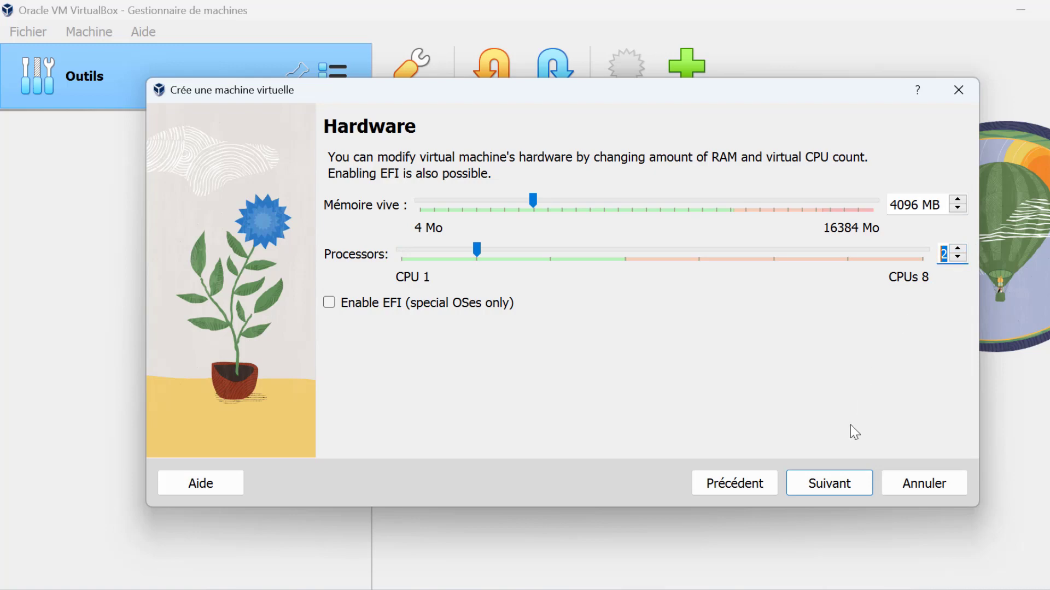
{"action": "left_click", "coordinate": [851, 486]}
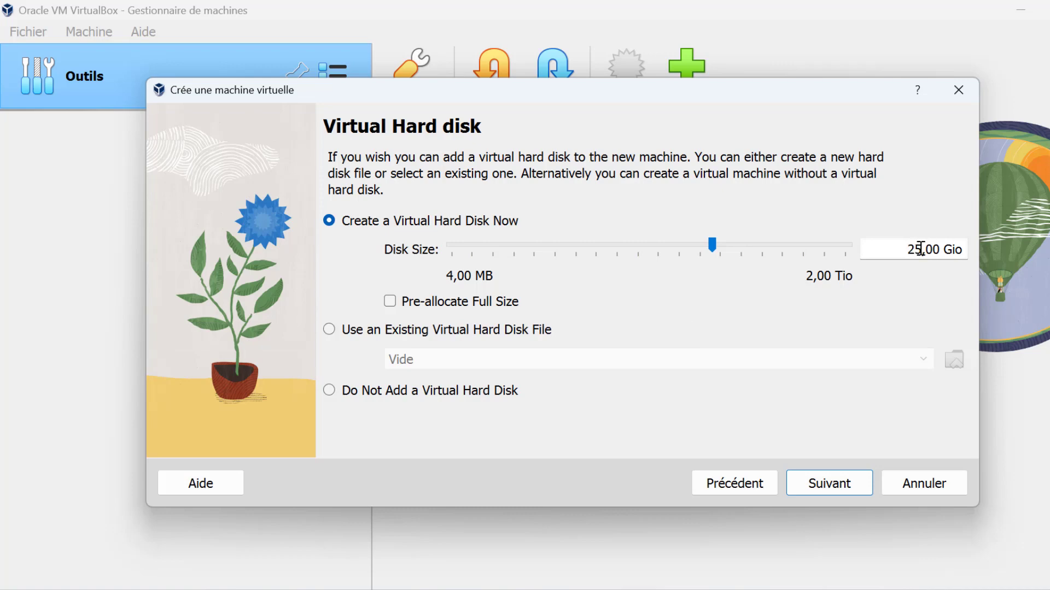
- Set the new virtual hard disk's size to 30 Gio and continue to the summary
{"action": "left_click", "coordinate": [921, 249]}
{"action": "key", "text": "BackSpace"}
{"action": "key", "text": "BackSpace"}
{"action": "type", "text": "30"}
{"action": "left_click", "coordinate": [850, 488]}
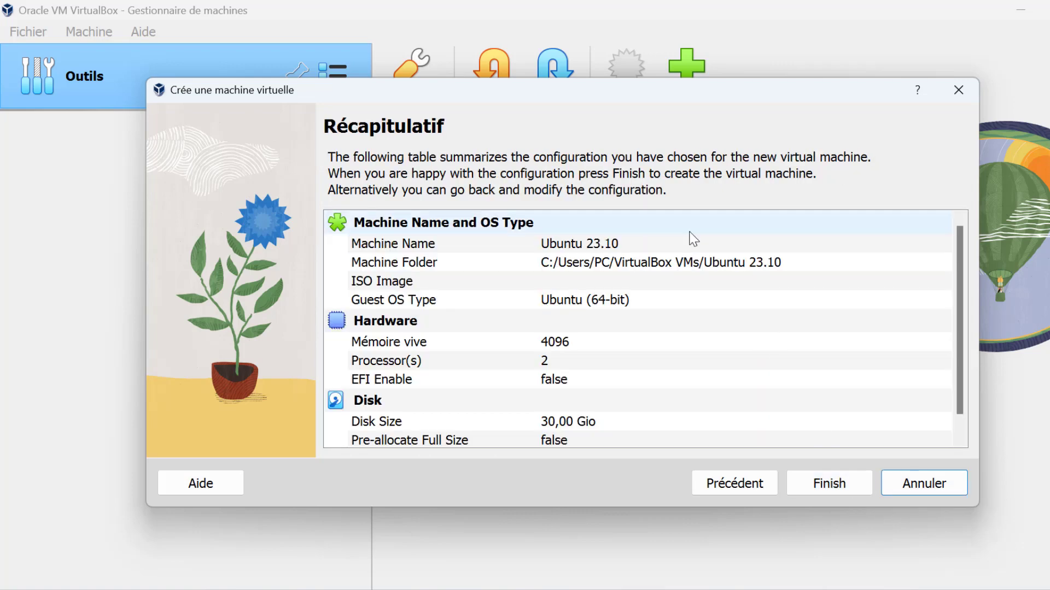
- Review the configuration summary and finish creating the Ubuntu 23.10 virtual machine
{"action": "left_click_drag", "start_coordinate": [961, 268], "coordinate": [960, 325]}
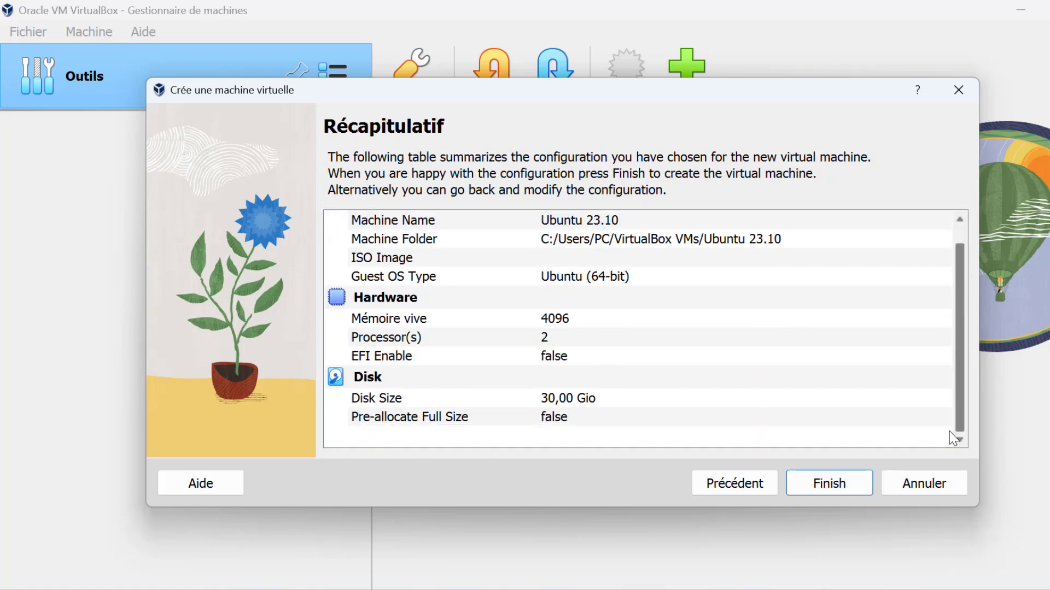
{"action": "scroll", "coordinate": [942, 312], "scroll_direction": "up", "scroll_amount": 1}
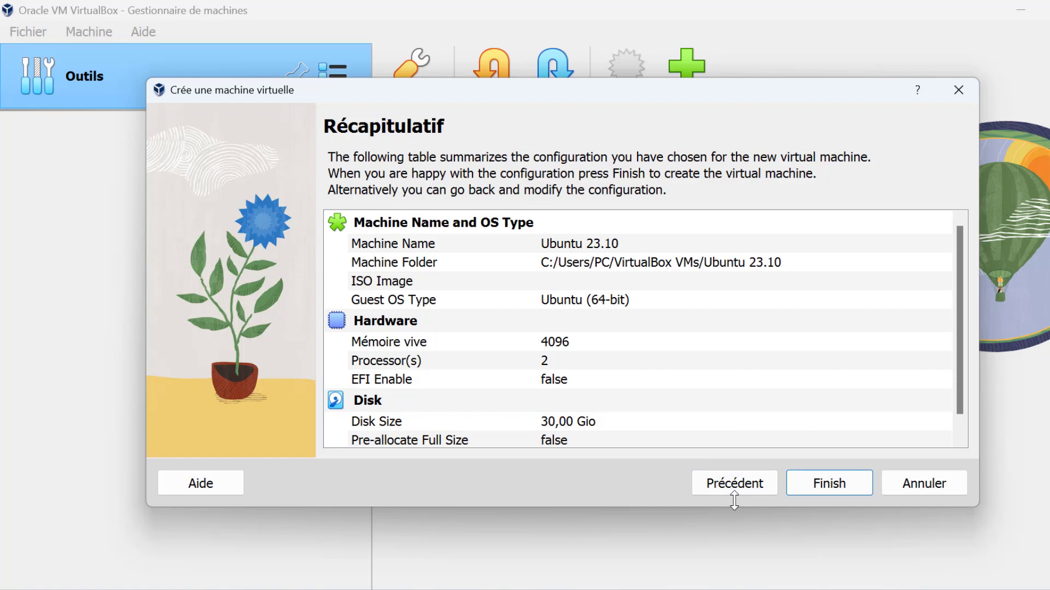
{"action": "scroll", "coordinate": [957, 371], "scroll_direction": "down", "scroll_amount": 1}
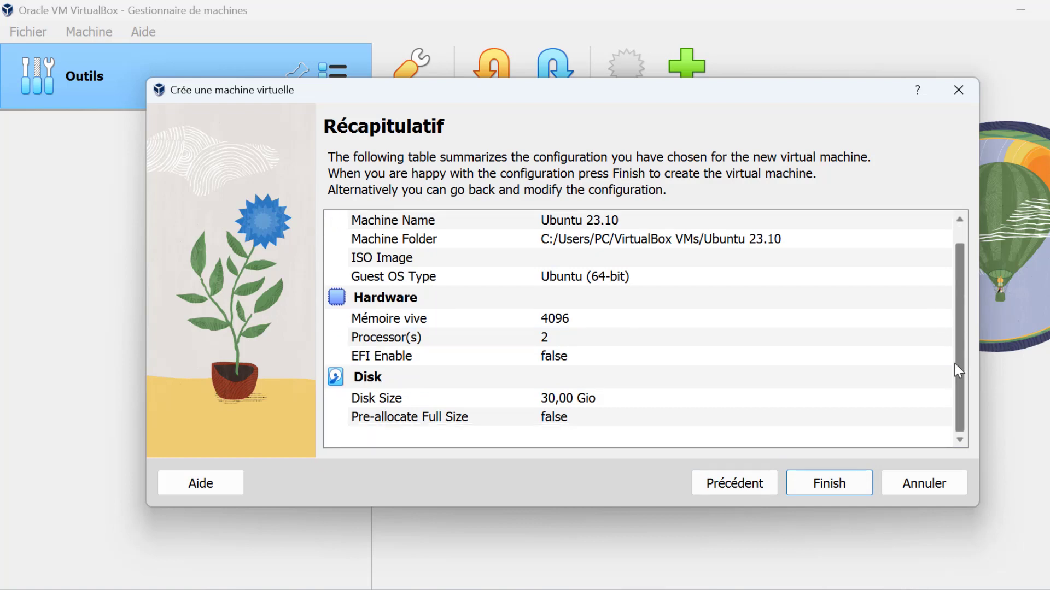
{"action": "left_click", "coordinate": [831, 482]}
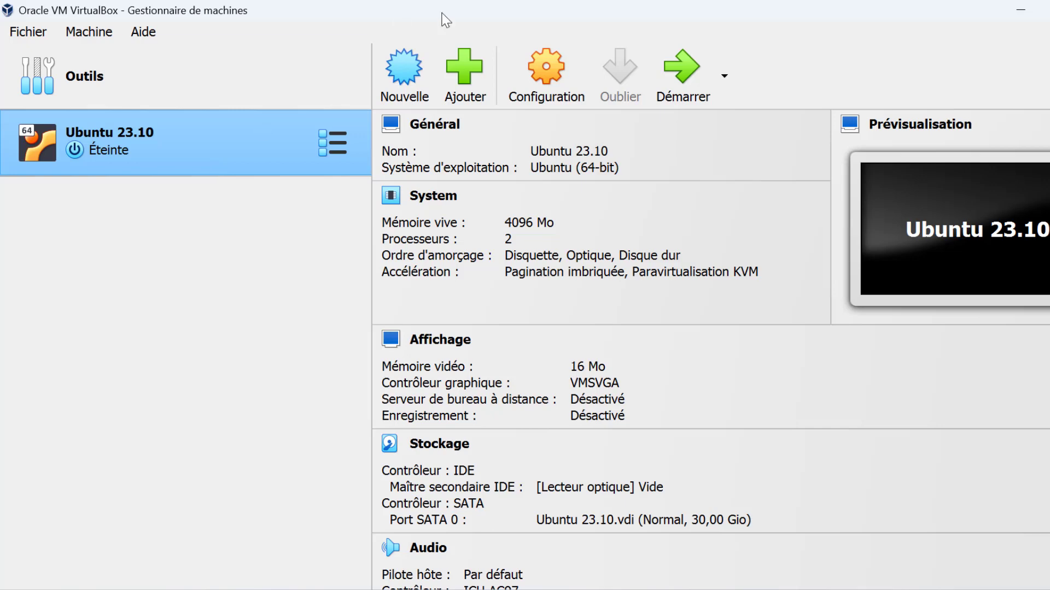
- Open the Ubuntu 23.10 machine's settings and review its memory, boot order and processor configuration
{"action": "left_click", "coordinate": [547, 66]}
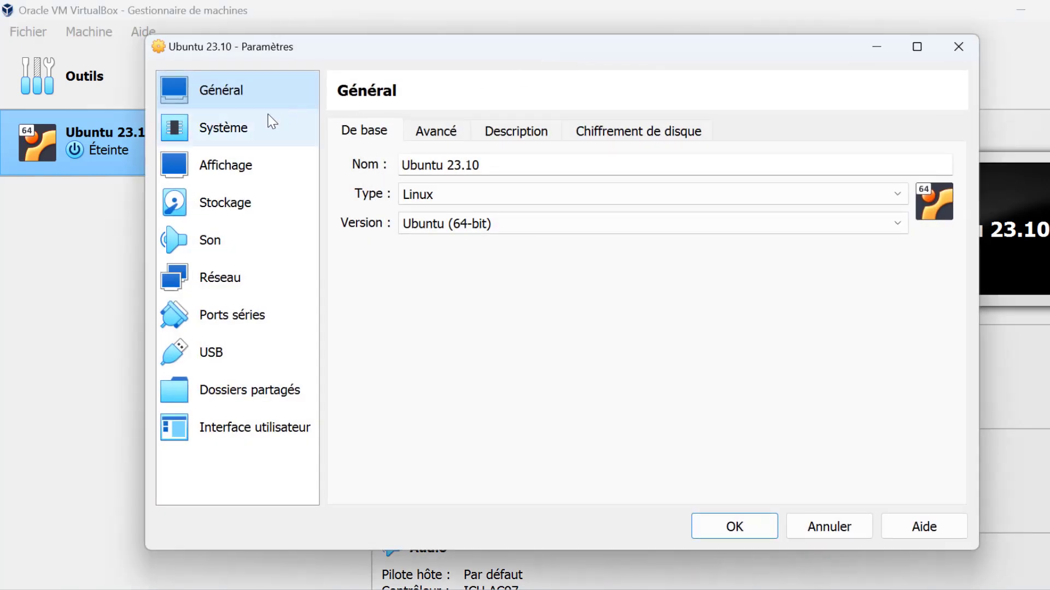
{"action": "left_click", "coordinate": [236, 135]}
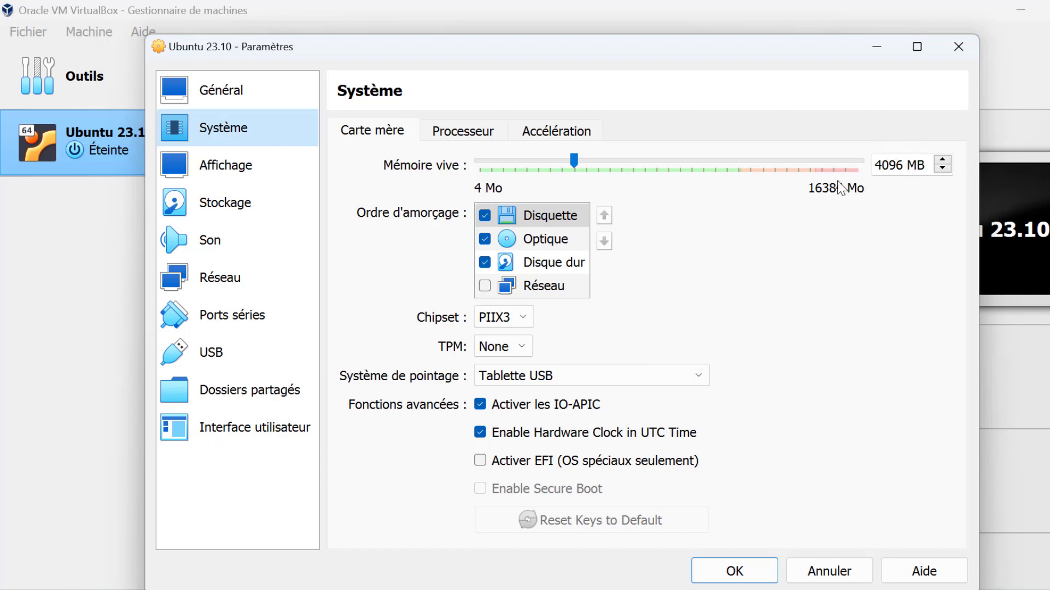
{"action": "left_click", "coordinate": [446, 138]}
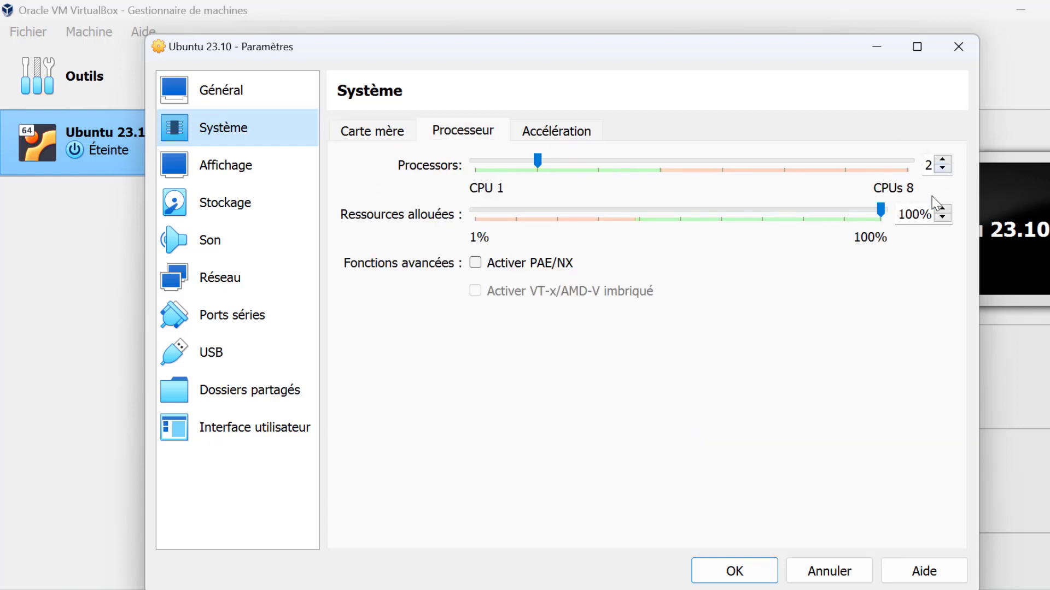
{"action": "left_click", "coordinate": [380, 136]}
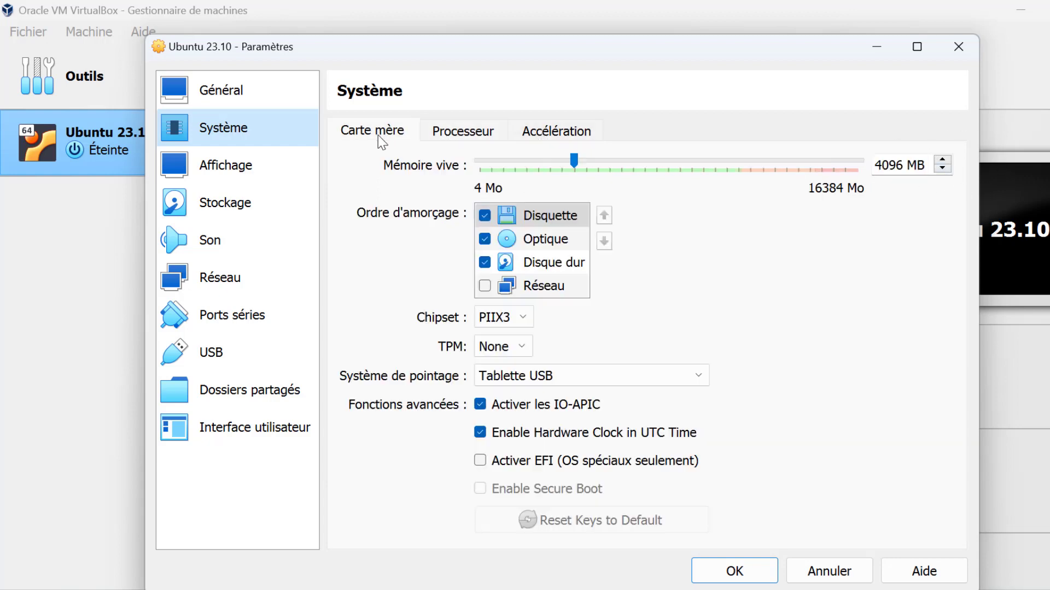
- Set the virtual machine's video memory to 100 MB in the display settings
{"action": "left_click", "coordinate": [256, 164]}
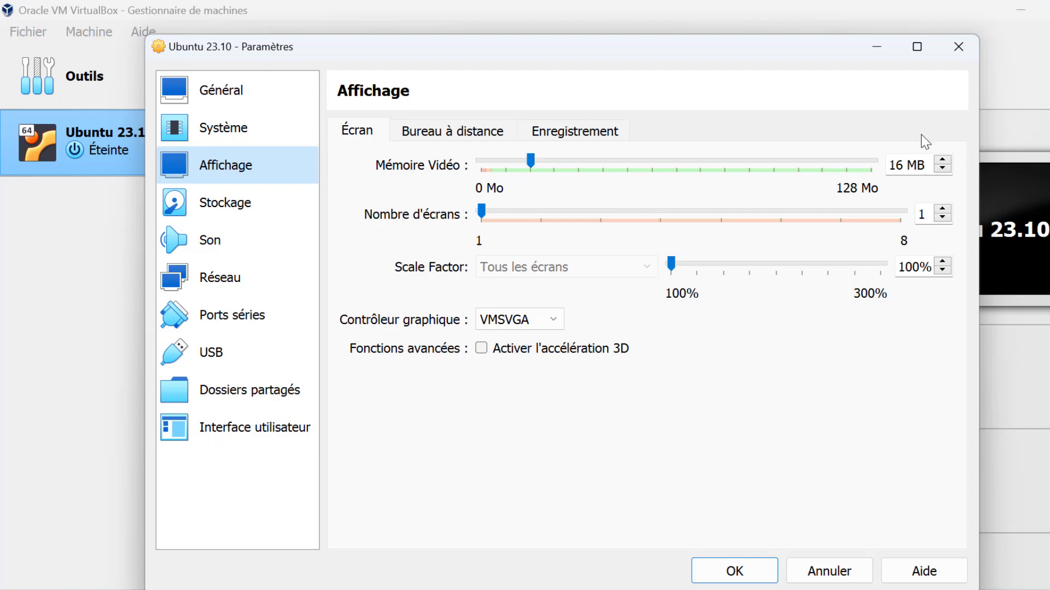
{"action": "left_click_drag", "start_coordinate": [906, 168], "coordinate": [872, 167]}
{"action": "type", "text": "10"}
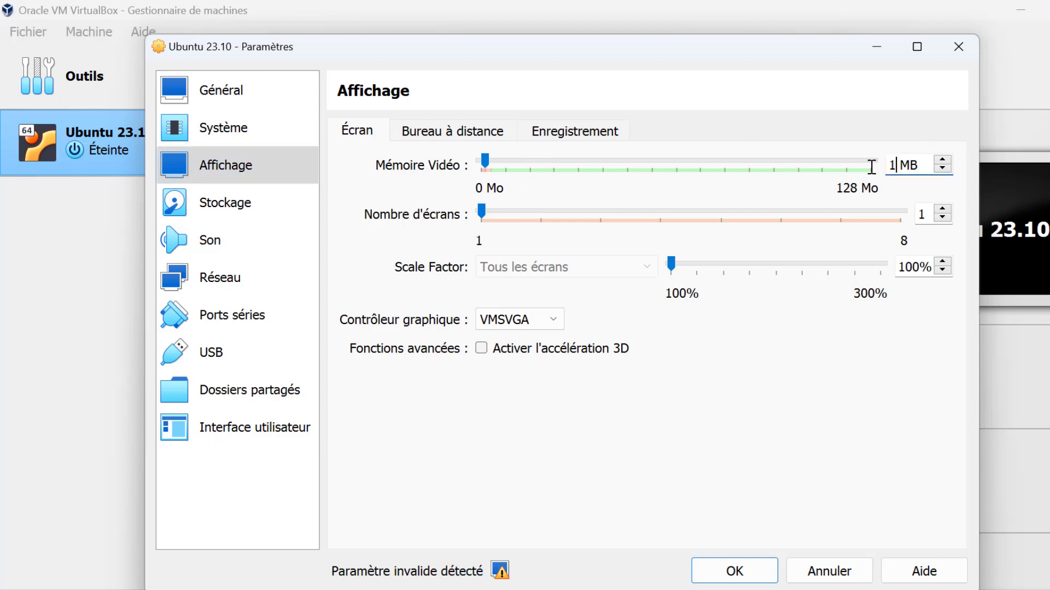
{"action": "type", "text": "0"}
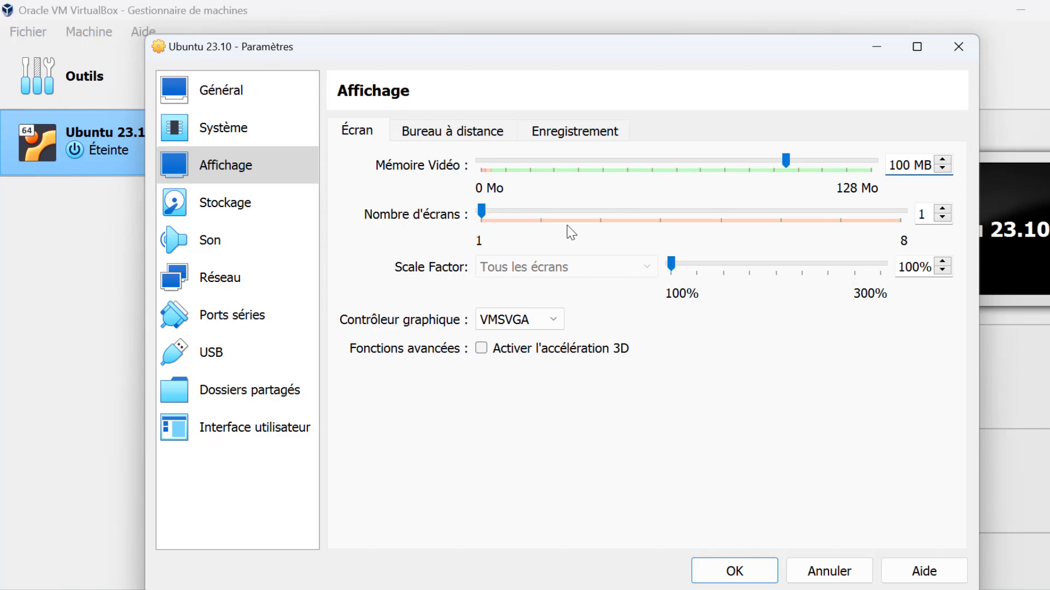
- Attach the ubuntu-23.10.1-desktop-amd64 disk file from Téléchargements to the empty IDE optical drive and save the machine settings
{"action": "left_click", "coordinate": [233, 204]}
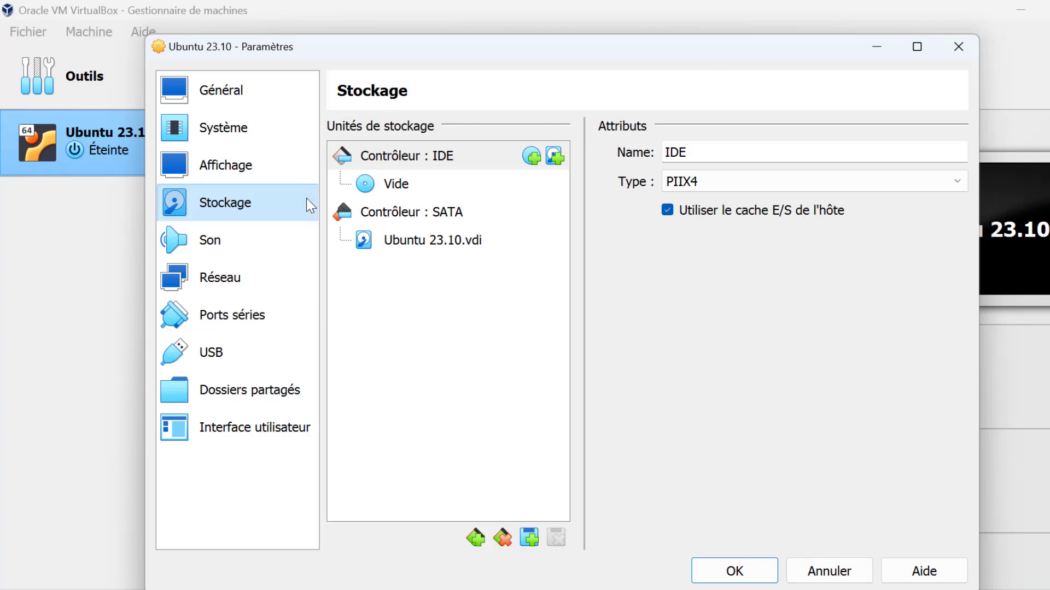
{"action": "left_click", "coordinate": [393, 188]}
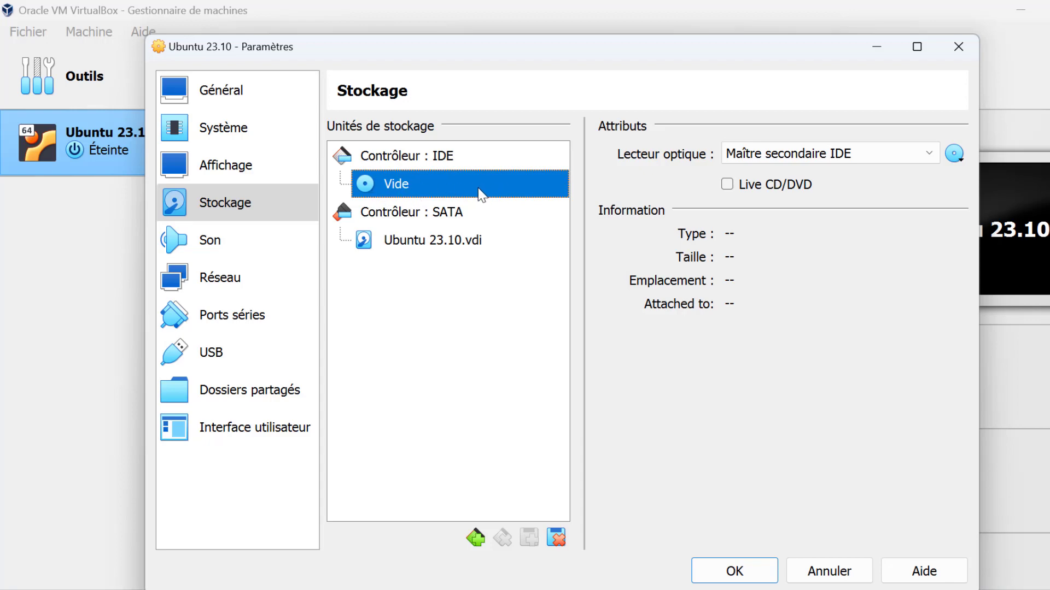
{"action": "left_click", "coordinate": [960, 158]}
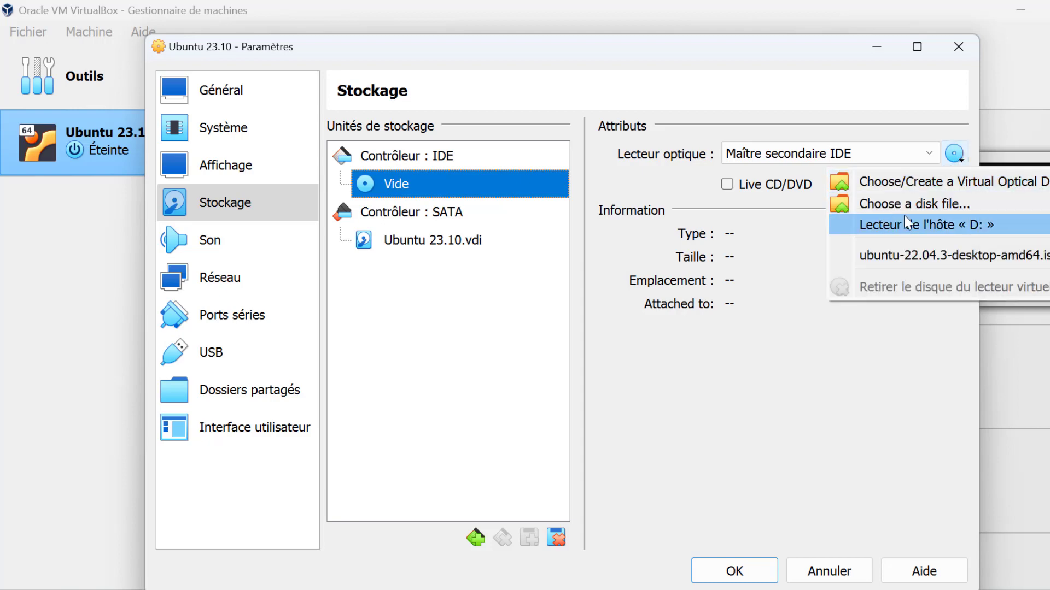
{"action": "left_click", "coordinate": [966, 210]}
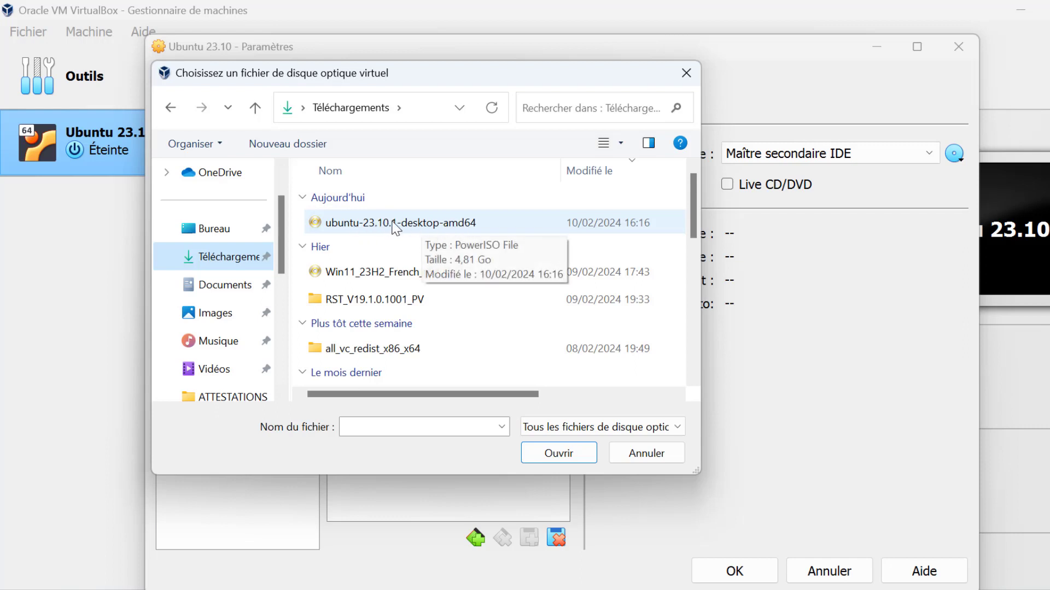
{"action": "left_click", "coordinate": [444, 223]}
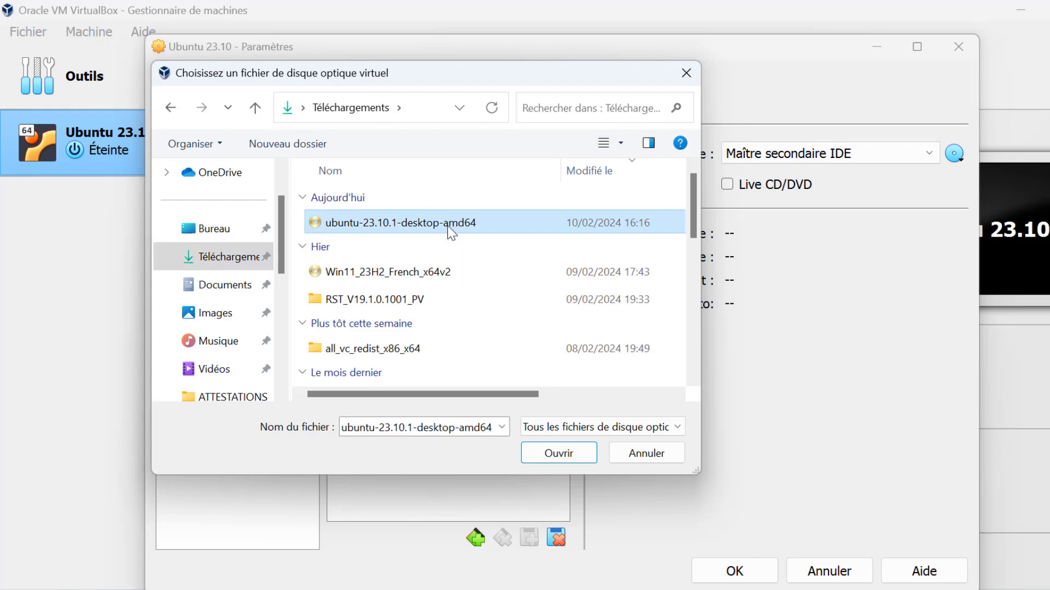
{"action": "left_click", "coordinate": [581, 446]}
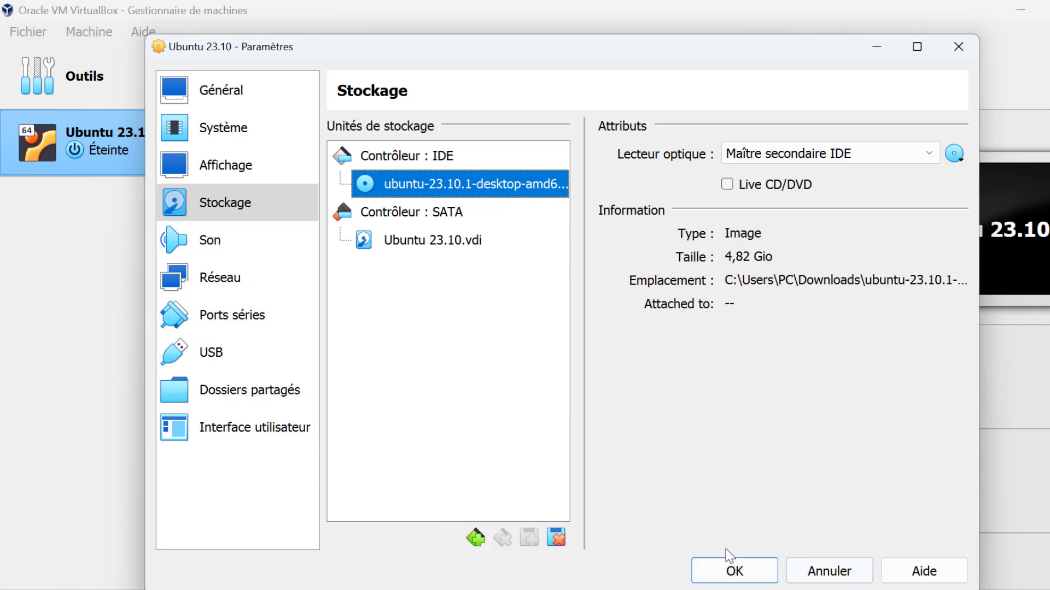
{"action": "left_click", "coordinate": [733, 568]}
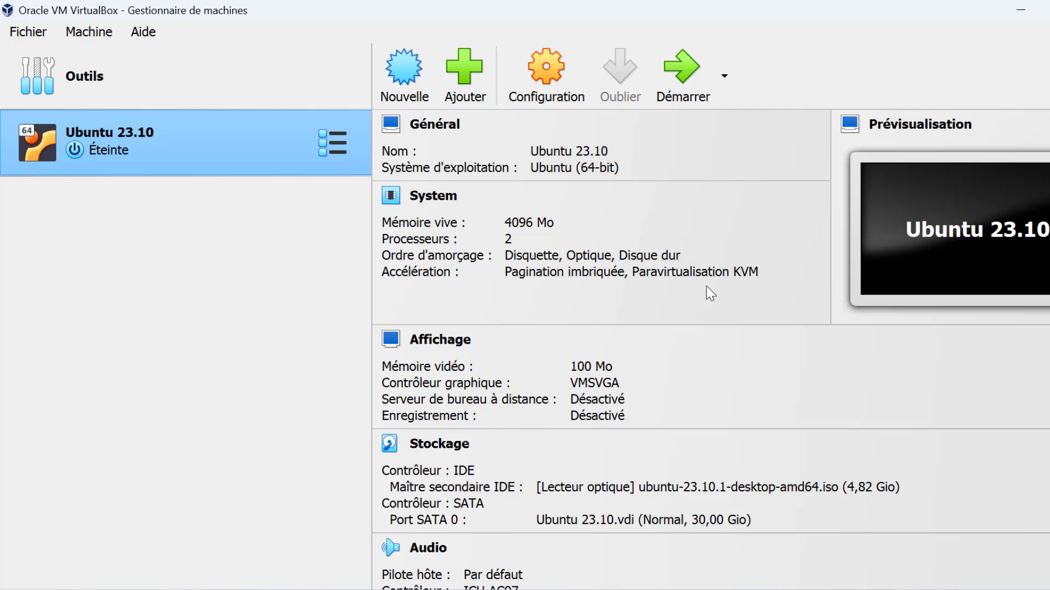
- Start the virtual machine, boot the "Try or Install Ubuntu" entry, and maximize its window with the notifications dismissed
{"action": "left_click", "coordinate": [667, 98]}
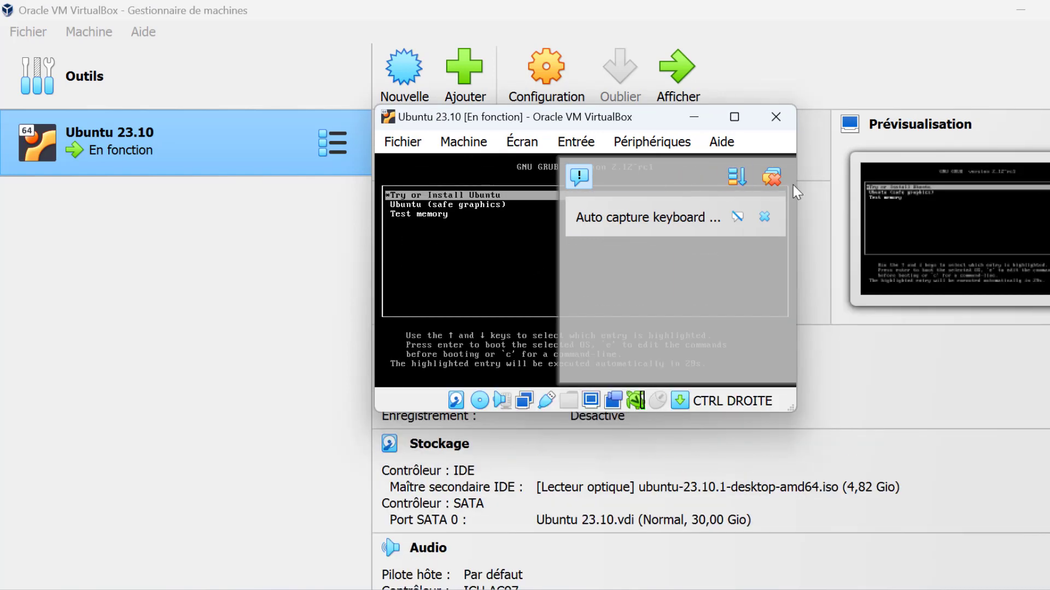
{"action": "left_click", "coordinate": [777, 177]}
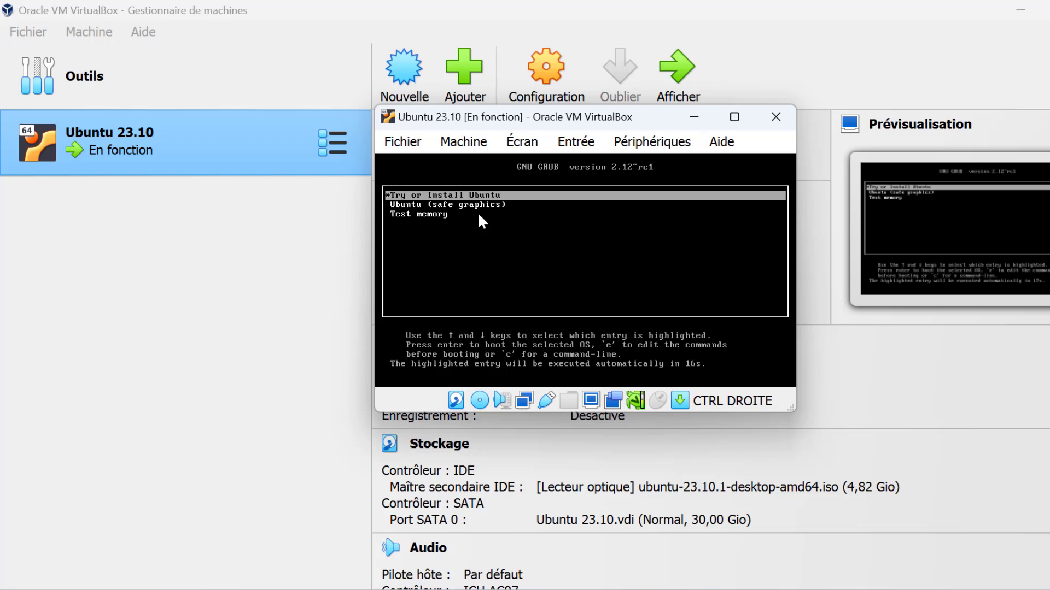
{"action": "key", "text": "Return"}
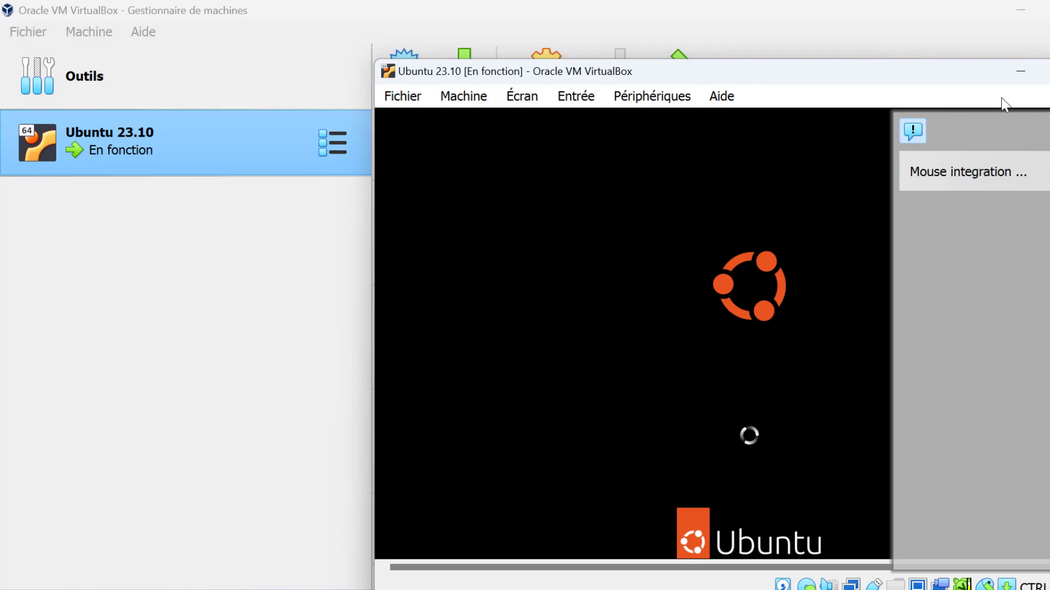
{"action": "left_click", "coordinate": [1046, 71]}
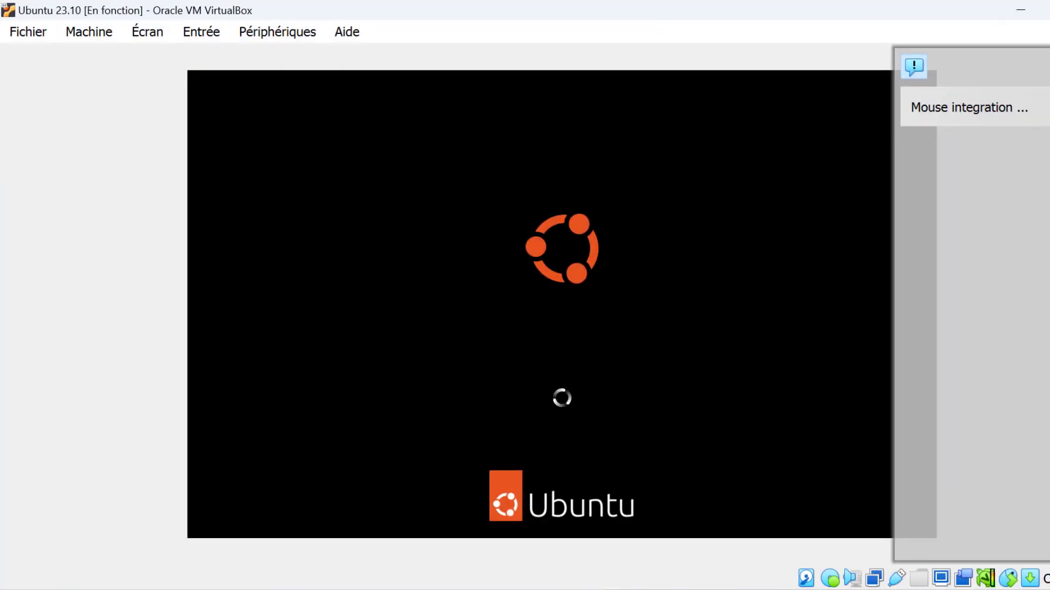
{"action": "left_click", "coordinate": [1047, 67]}
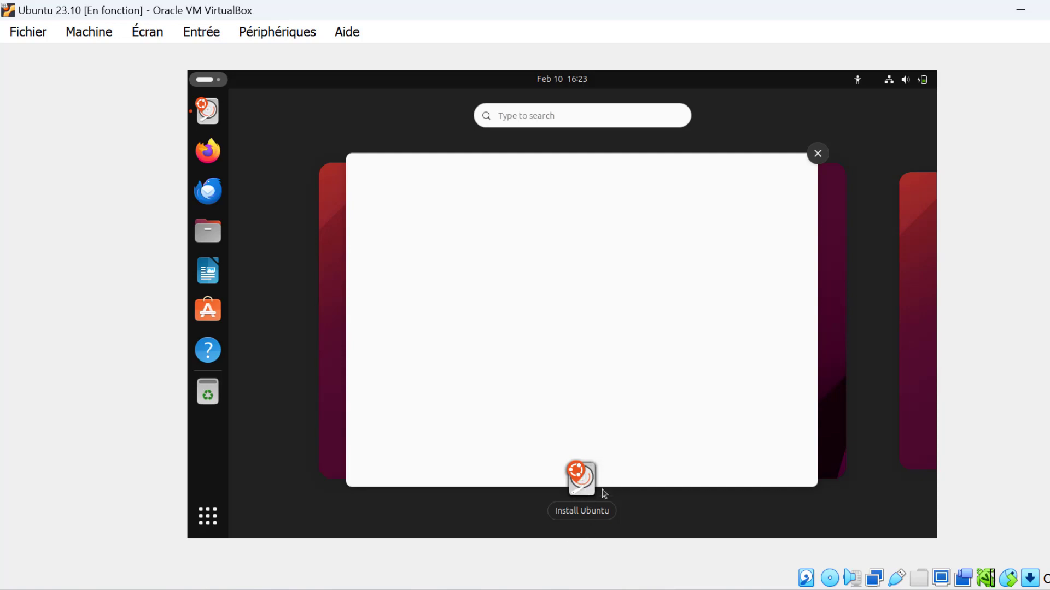
- Open the Ubuntu installer, choose Français as its language and continue
{"action": "left_click", "coordinate": [574, 491]}
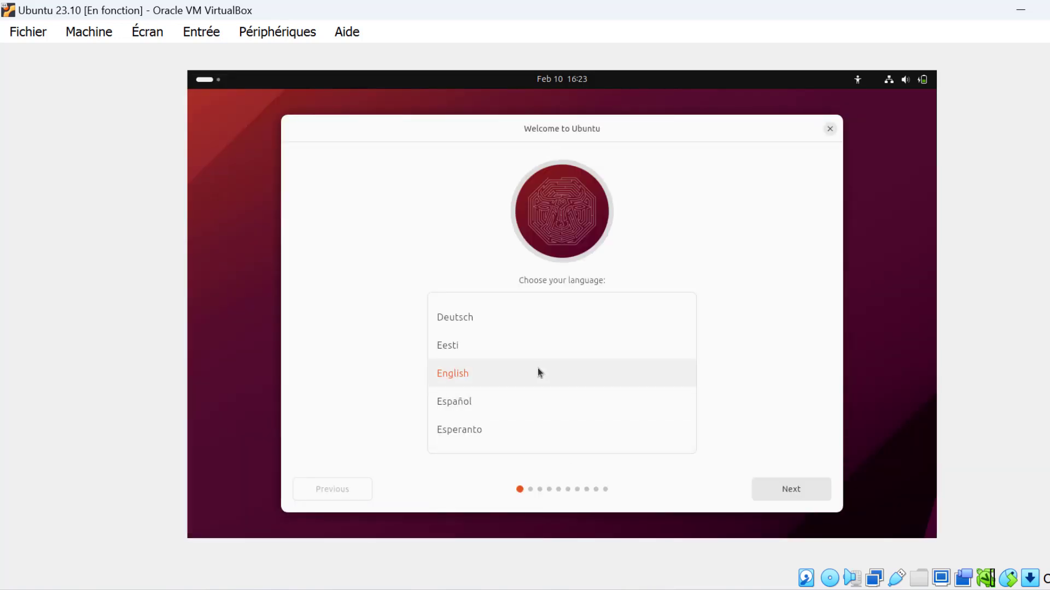
{"action": "key", "text": "Down"}
{"action": "key", "text": "Down"}
{"action": "key", "text": "Down"}
{"action": "key", "text": "Down"}
{"action": "key", "text": "Down"}
{"action": "key", "text": "Down"}
{"action": "key", "text": "Up"}
{"action": "key", "text": "Up"}
{"action": "key", "text": "Up"}
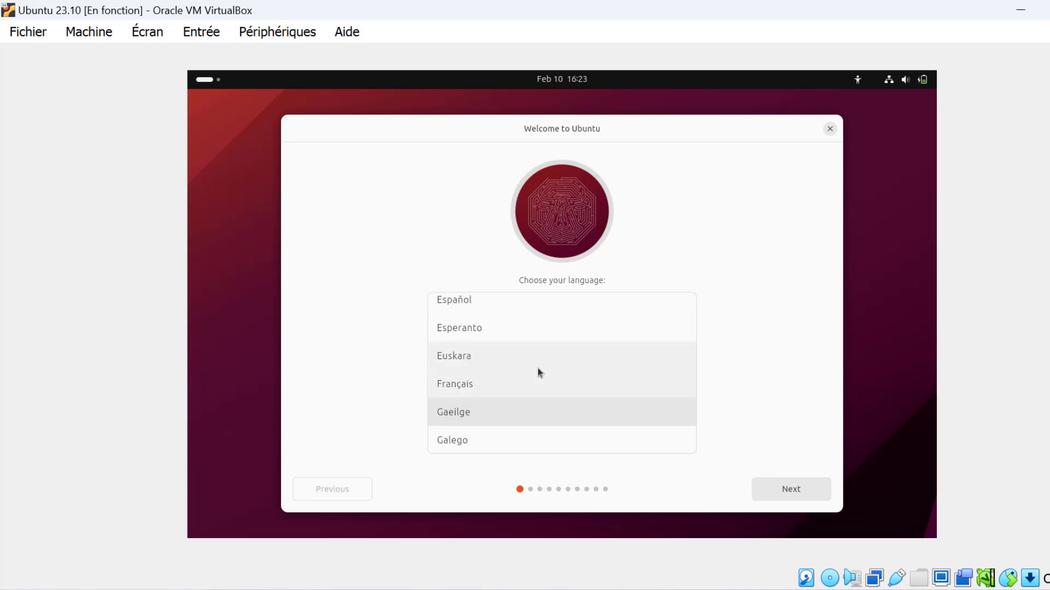
{"action": "key", "text": "Down"}
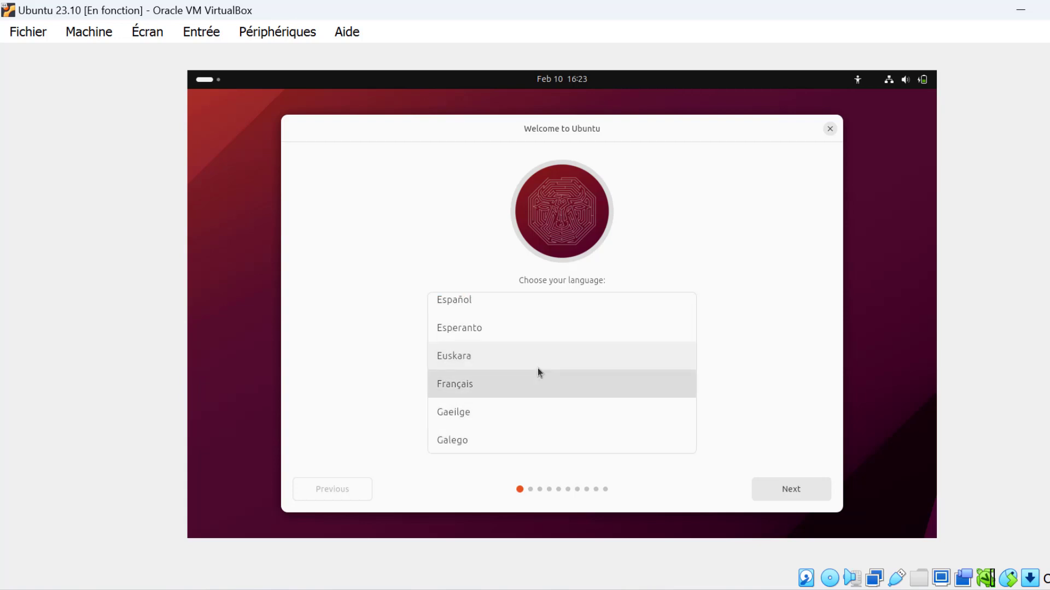
{"action": "left_click", "coordinate": [562, 395]}
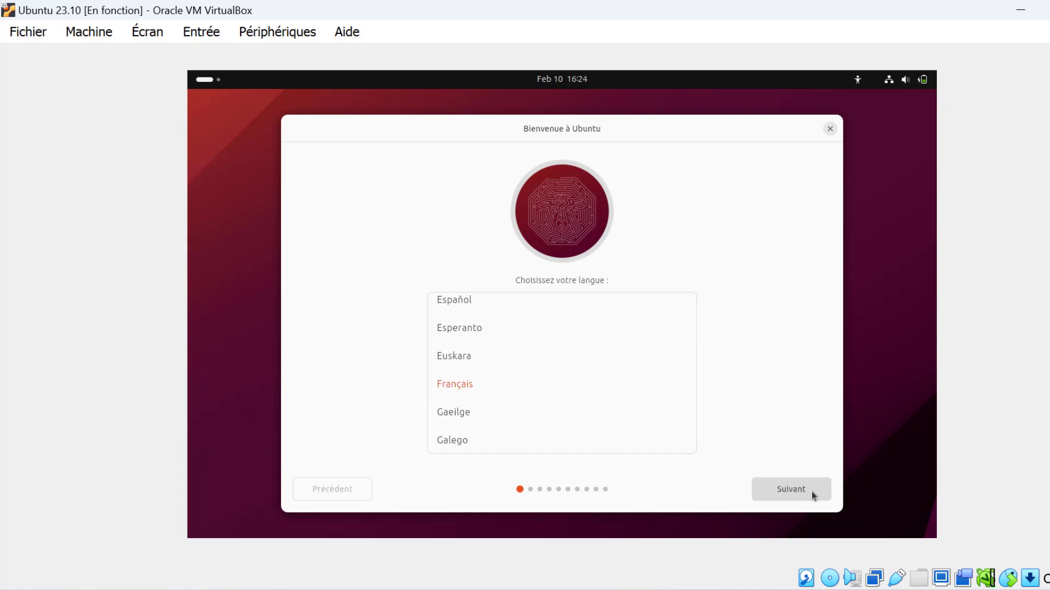
{"action": "left_click", "coordinate": [811, 491]}
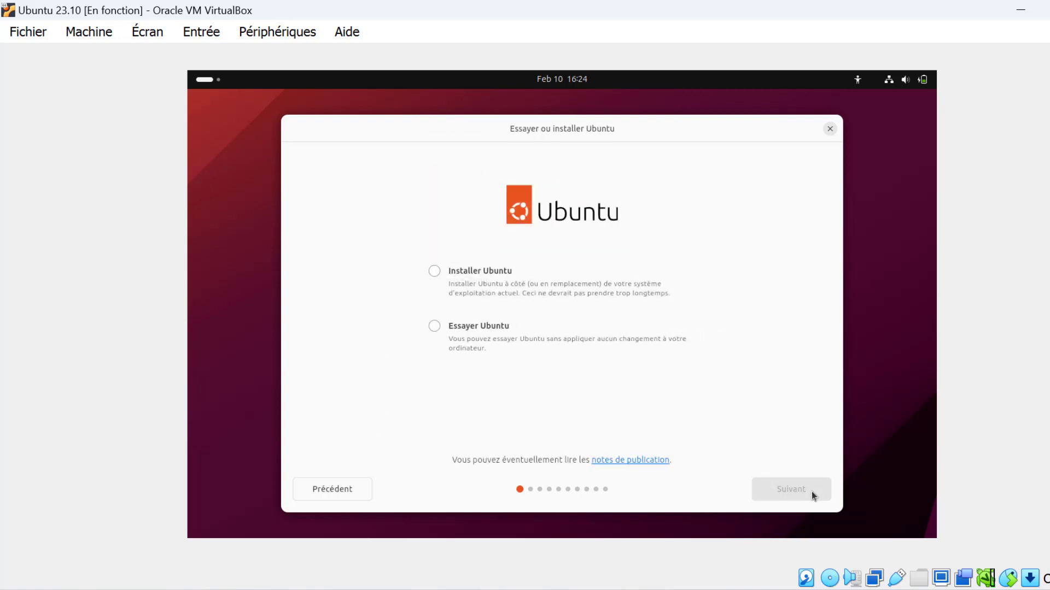
- Choose "Installer Ubuntu" and accept the Français keyboard layout with its preselected variant
{"action": "left_click", "coordinate": [434, 271]}
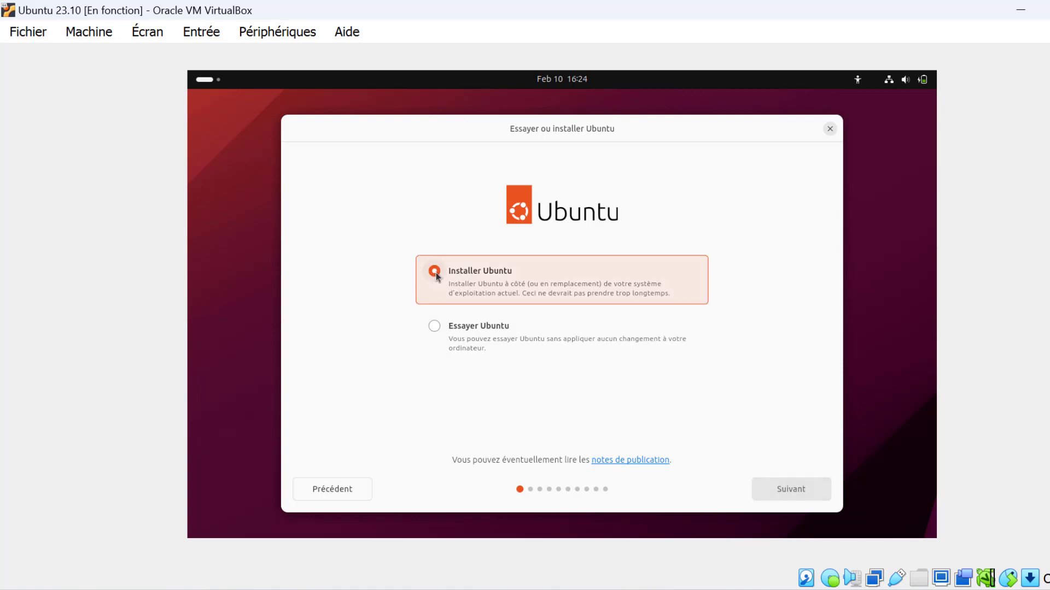
{"action": "left_click", "coordinate": [801, 492]}
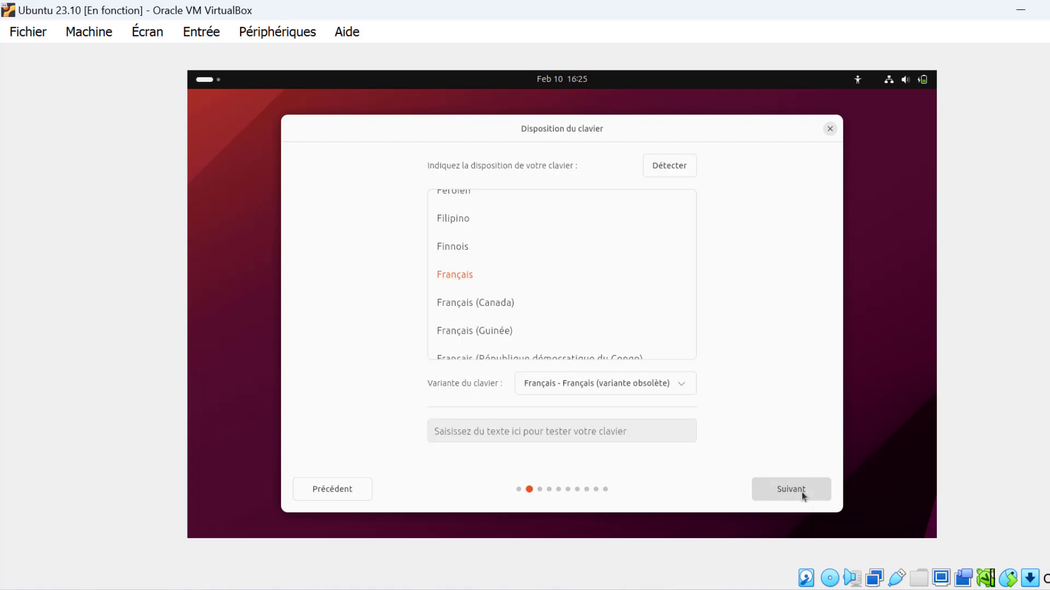
{"action": "left_click", "coordinate": [801, 490]}
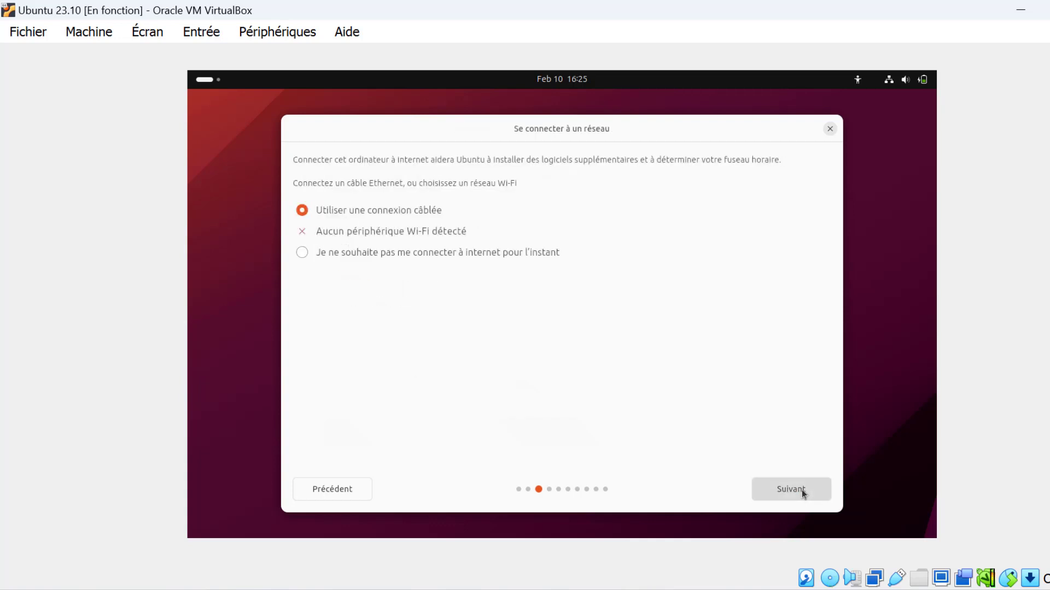
- Choose not to connect to the internet for now and skip the installer update
{"action": "left_click", "coordinate": [414, 253]}
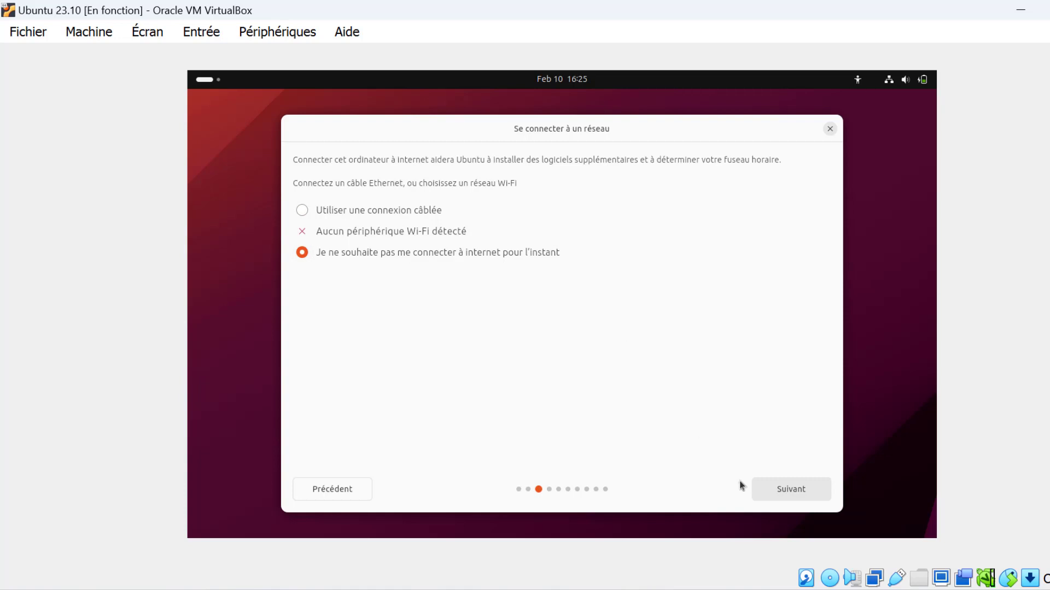
{"action": "left_click", "coordinate": [788, 499]}
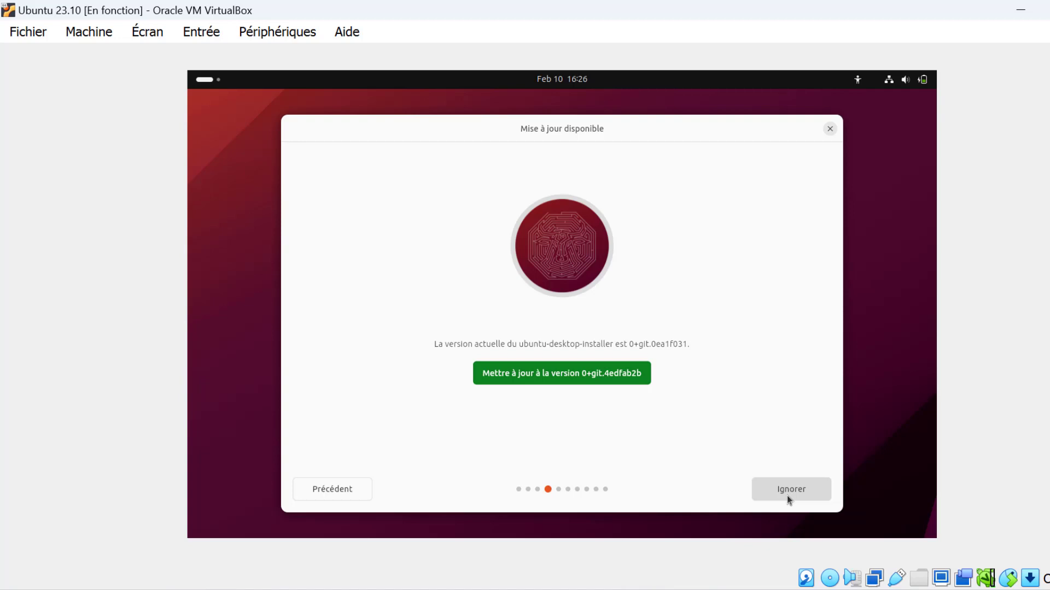
{"action": "left_click", "coordinate": [786, 496]}
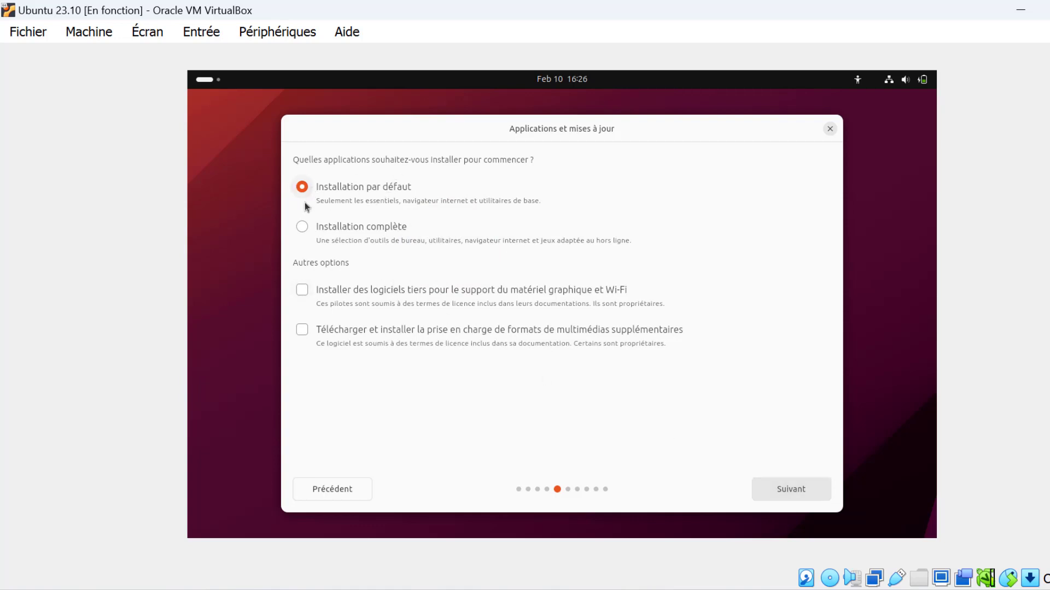
- Keep "Installation par défaut" and "Effacer le disque et installer Ubuntu", and launch the installation
{"action": "left_click", "coordinate": [800, 491]}
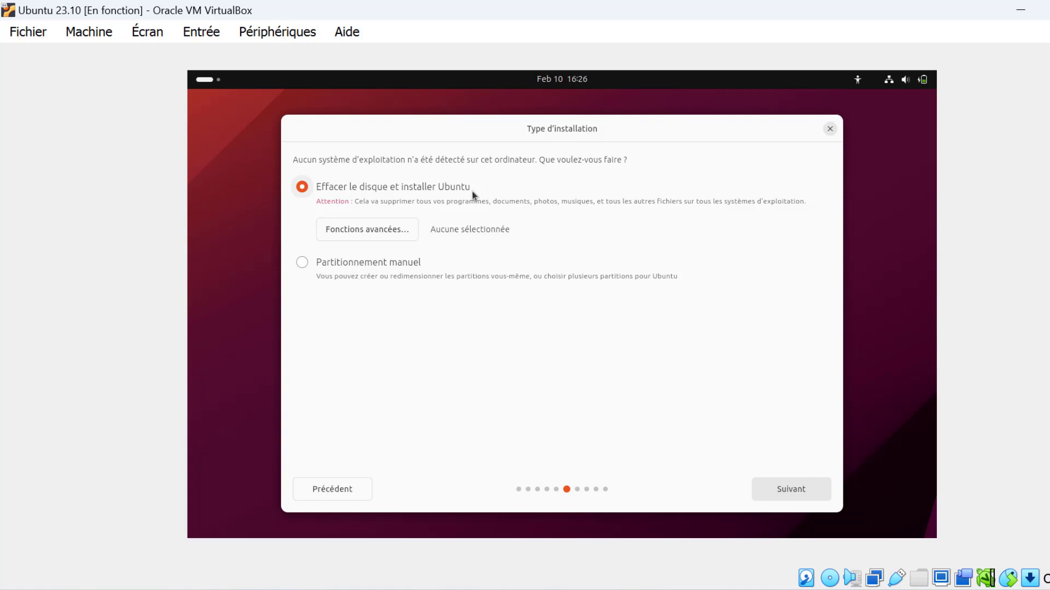
{"action": "left_click", "coordinate": [802, 488]}
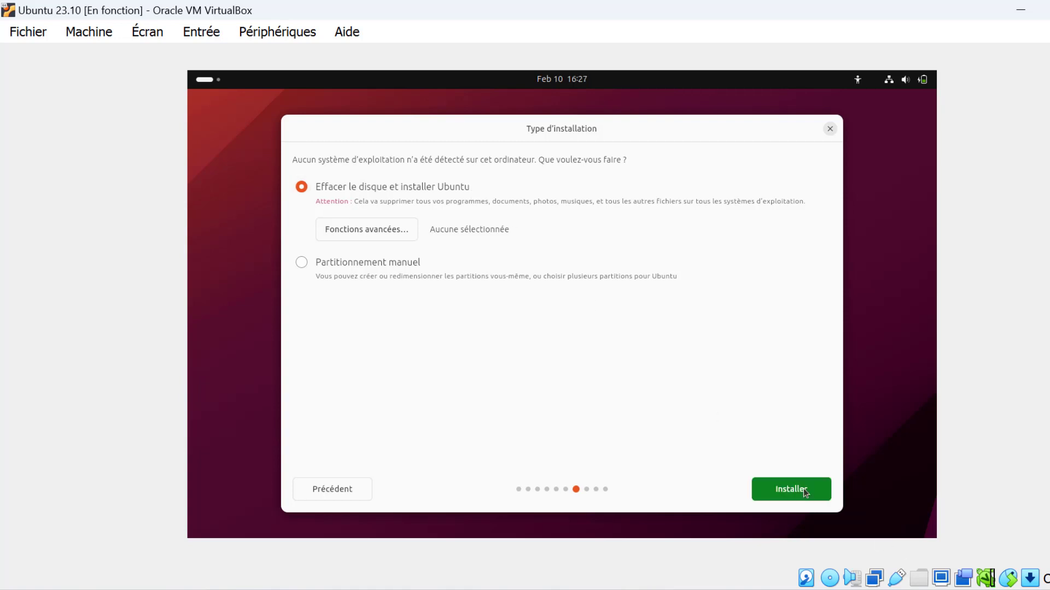
{"action": "left_click", "coordinate": [803, 487]}
{"action": "left_click", "coordinate": [802, 487]}
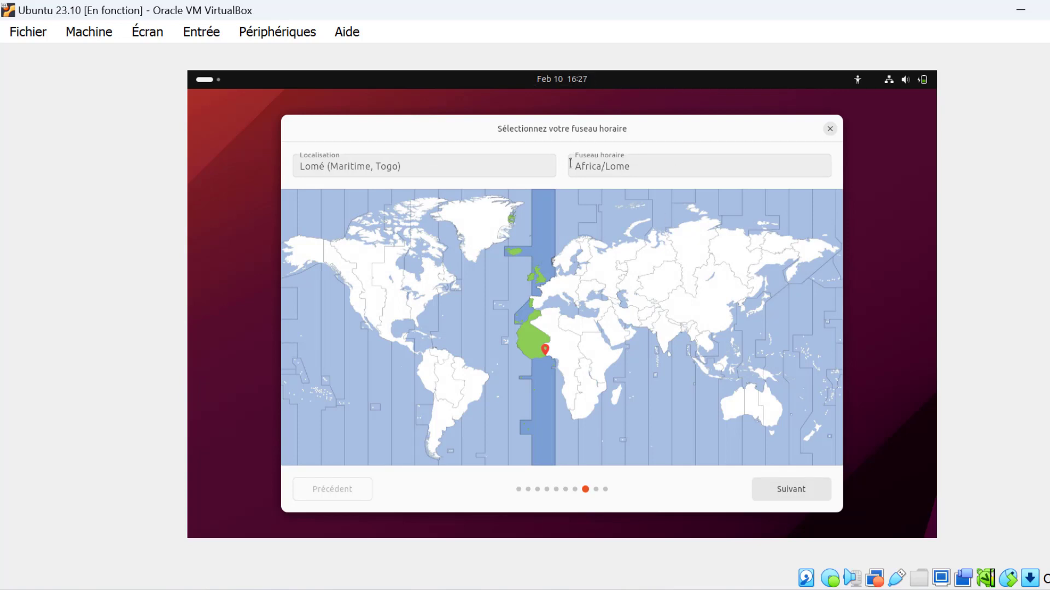
- Accept the Africa/Lome time zone and continue to the account setup
{"action": "left_click", "coordinate": [661, 165]}
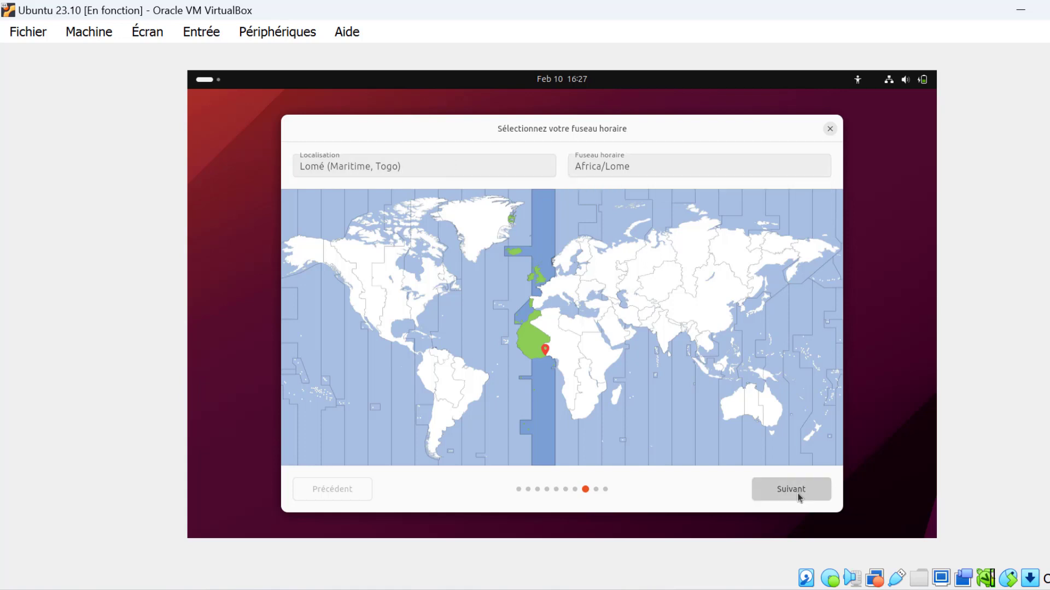
{"action": "left_click", "coordinate": [797, 493]}
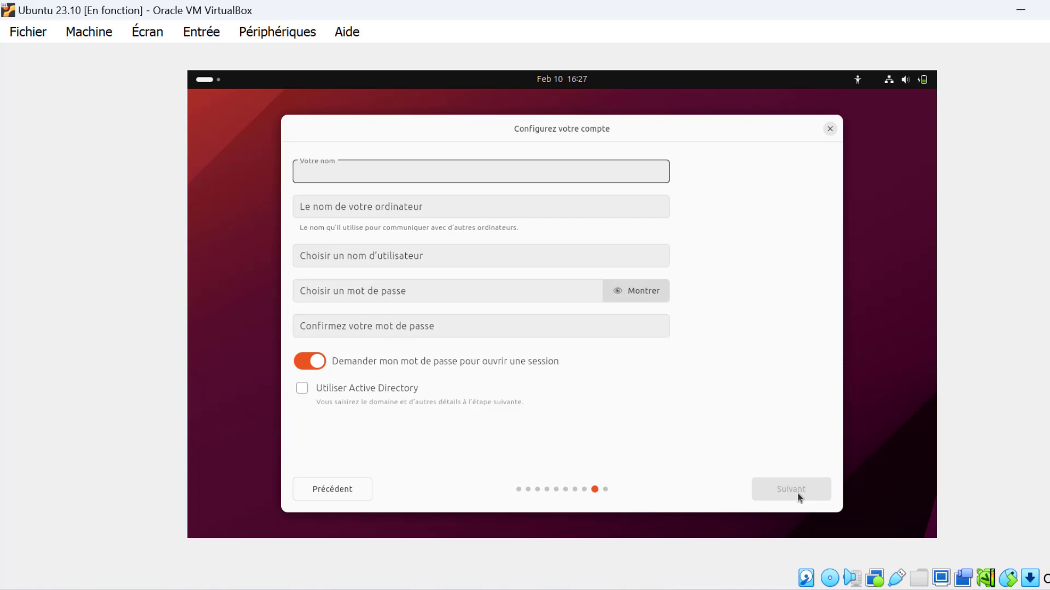
- Fill in the account's name, enter and confirm the account password, and continue to the appearance choice
{"action": "type", "text": "richard"}
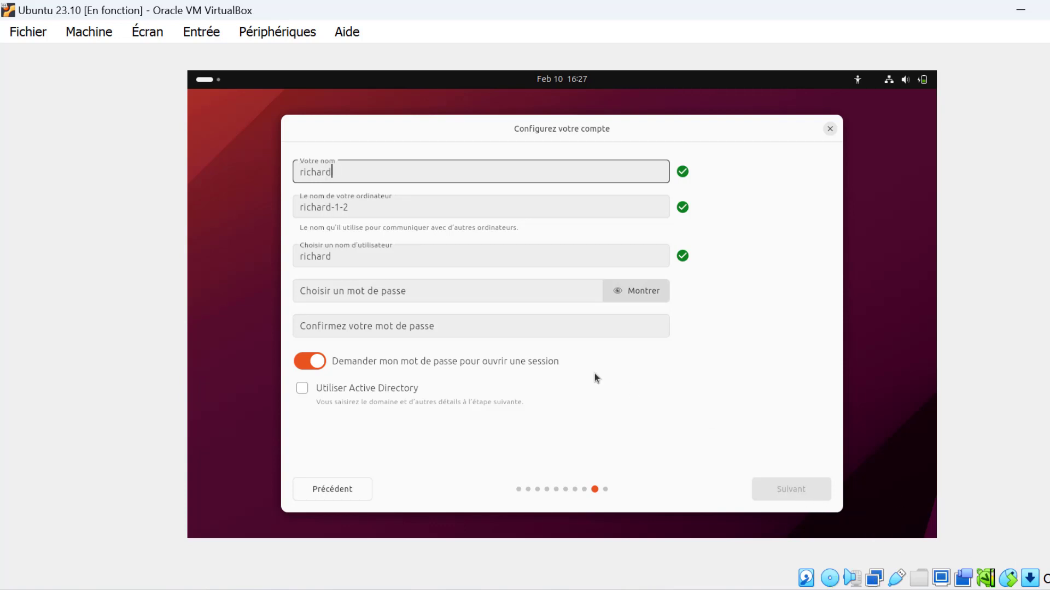
{"action": "left_click", "coordinate": [433, 293]}
{"action": "type", "text": "•••••"}
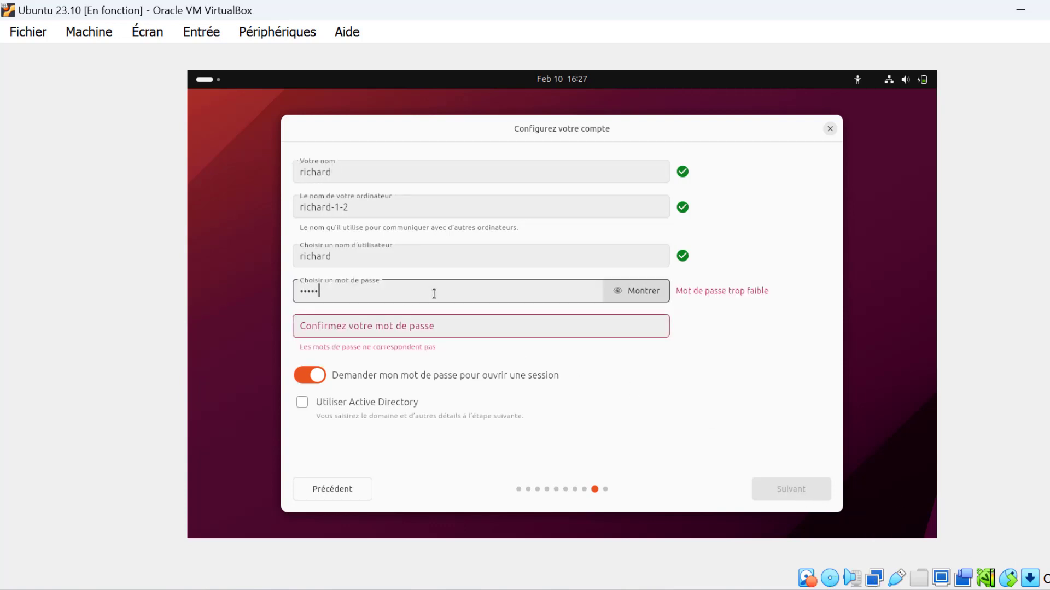
{"action": "type", "text": "•"}
{"action": "key", "text": "Tab"}
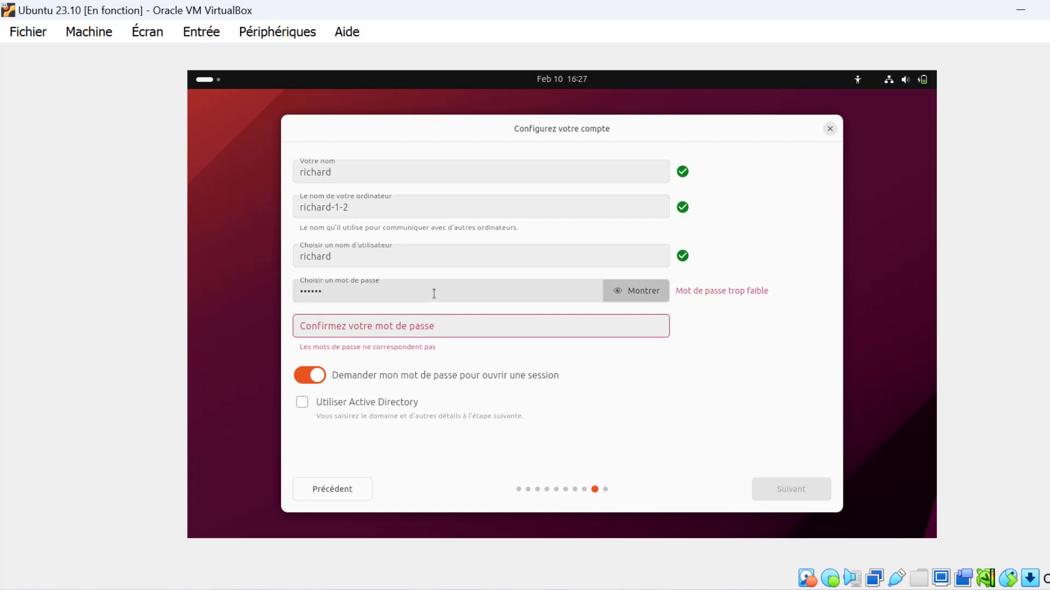
{"action": "left_click", "coordinate": [352, 328]}
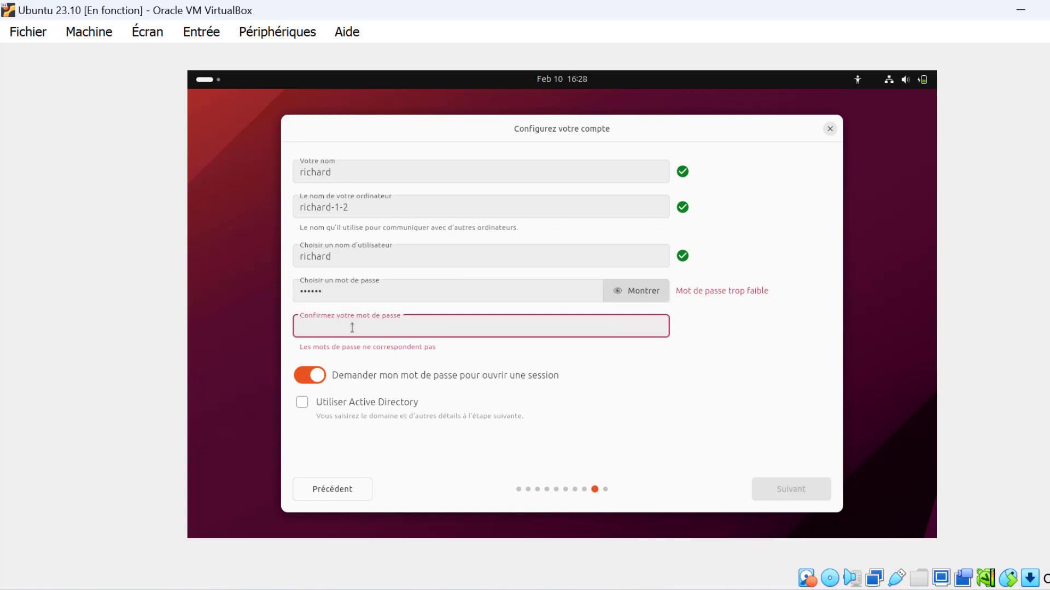
{"action": "type", "text": "••••••"}
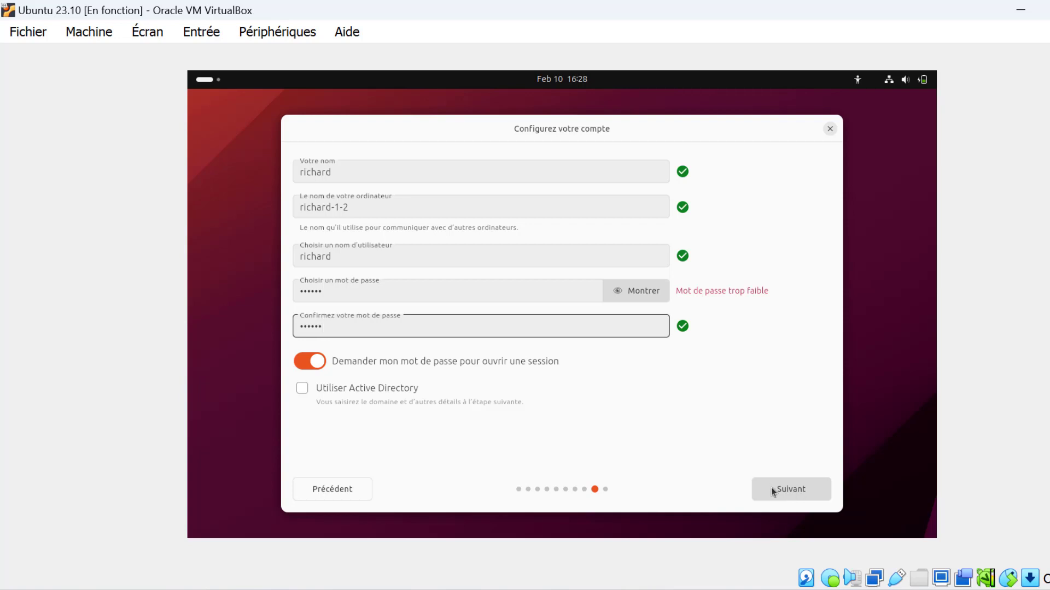
{"action": "left_click", "coordinate": [793, 496]}
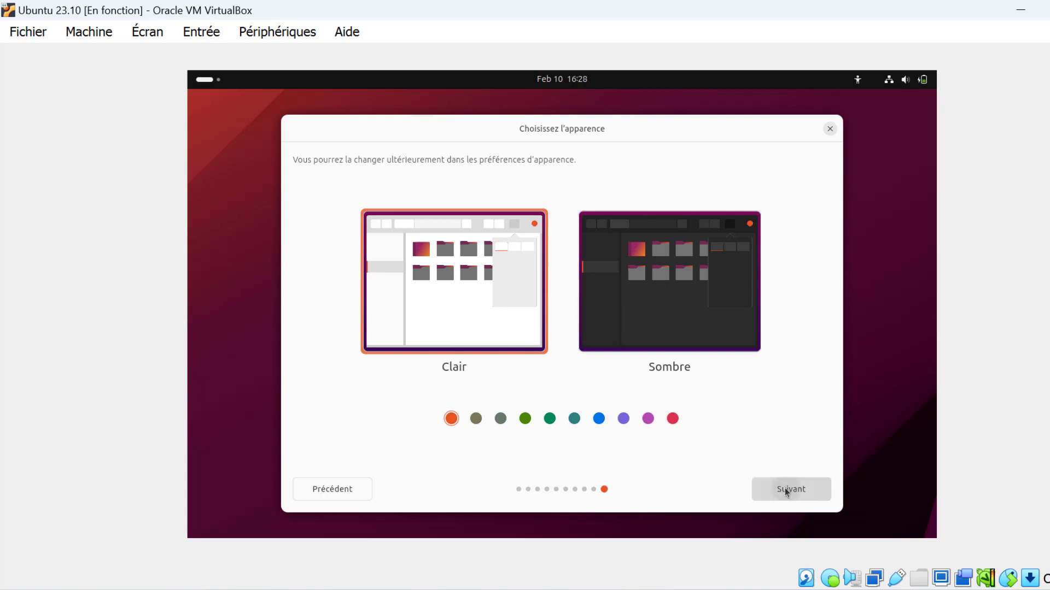
- Keep the Clair appearance with the orange accent, and restart the virtual machine once the installation completes, confirming removal of the installation medium
{"action": "left_click", "coordinate": [785, 487]}
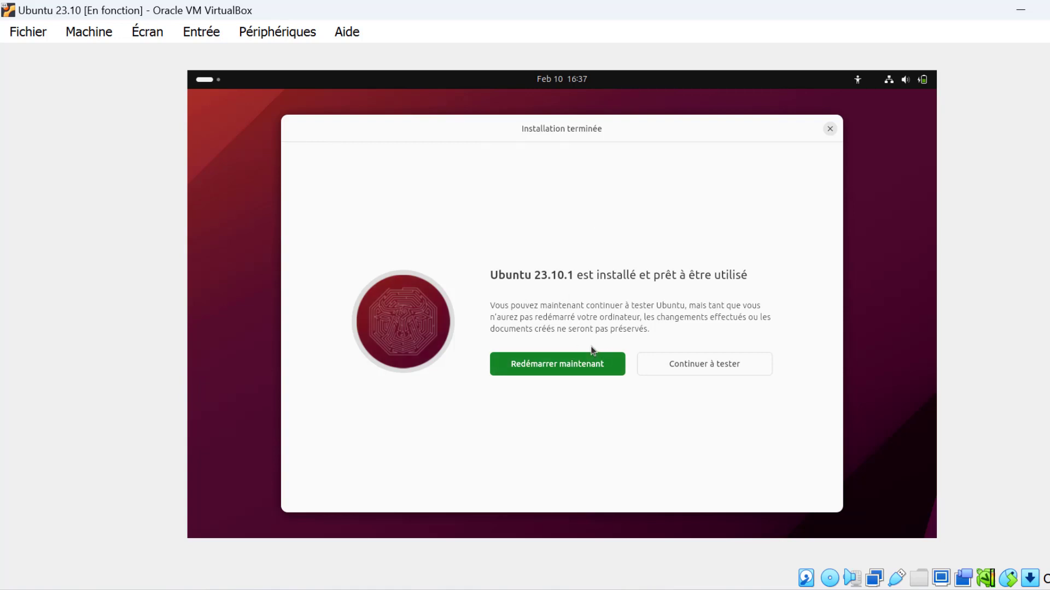
{"action": "left_click", "coordinate": [555, 366]}
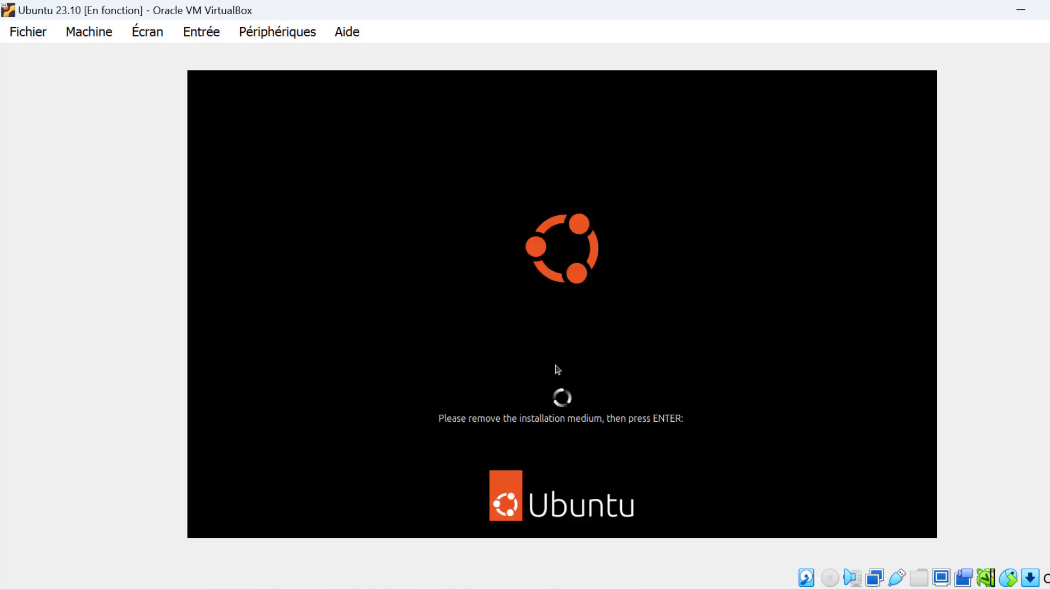
{"action": "key", "text": "Return"}
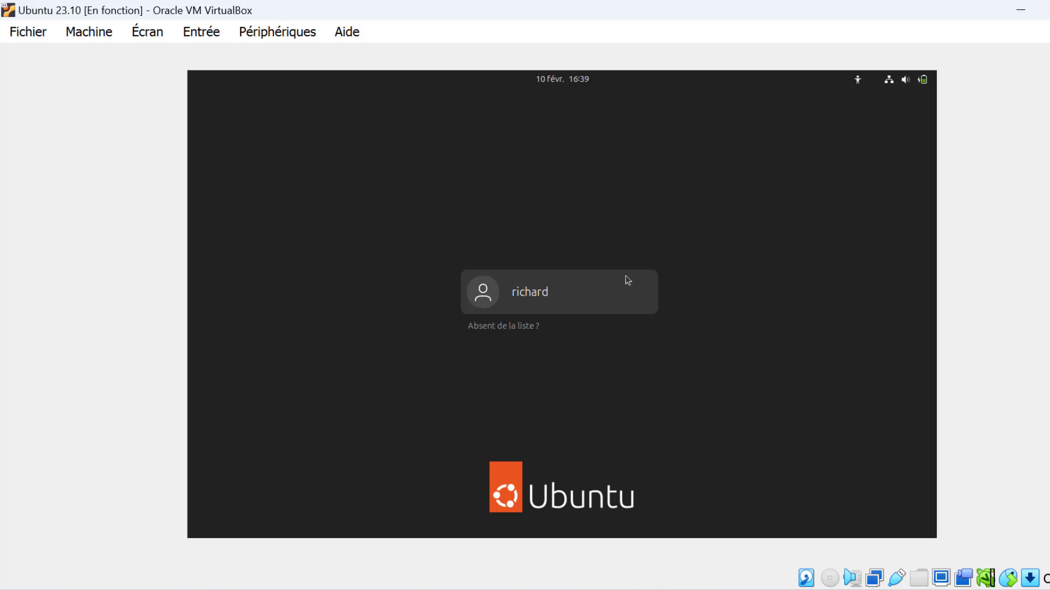
- Log in to the newly created Ubuntu account with the account password
{"action": "left_click", "coordinate": [553, 295]}
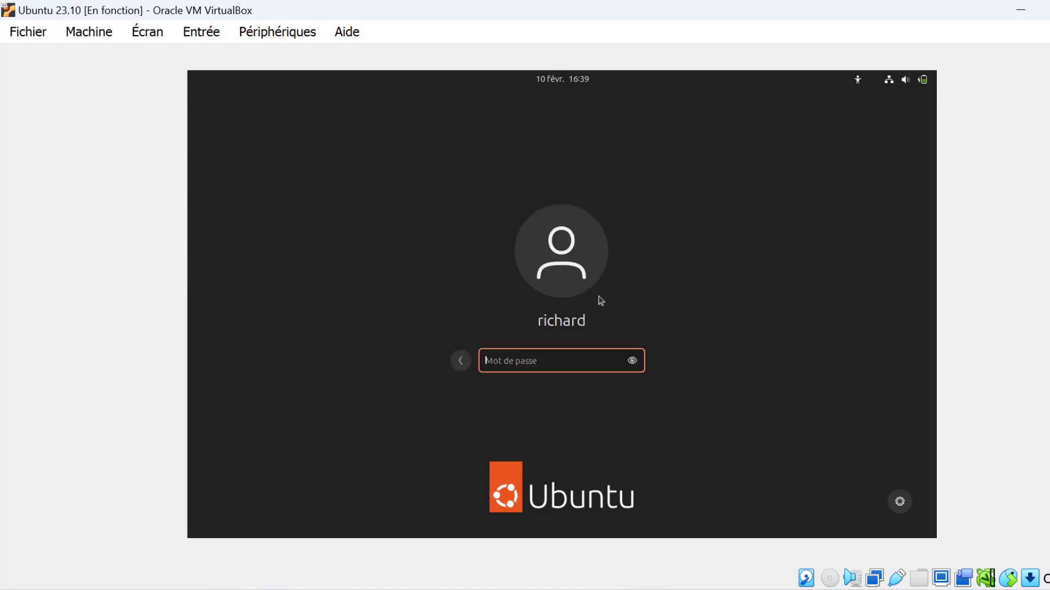
{"action": "type", "text": "****"}
{"action": "key", "text": "Return"}
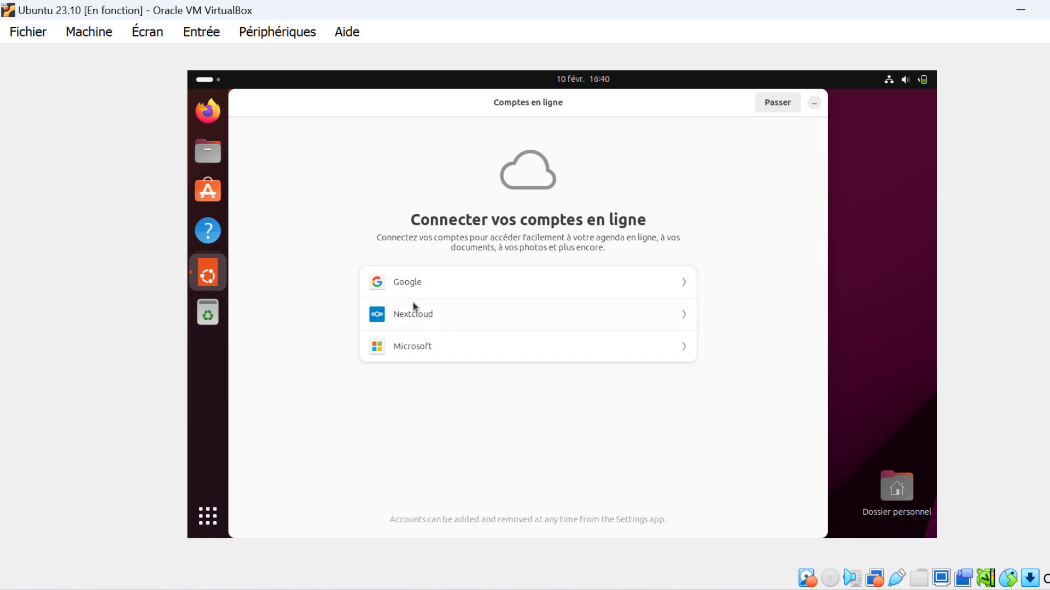
- Skip connecting online accounts and choose "Non, ne pas envoyer d'informations système" in the welcome setup
{"action": "left_click", "coordinate": [780, 104]}
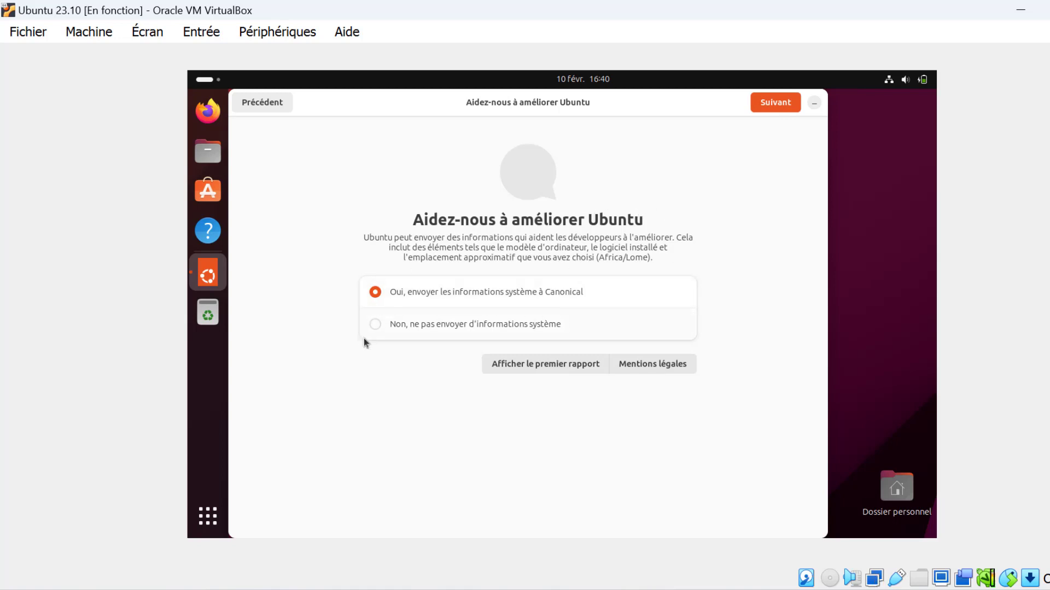
{"action": "left_click", "coordinate": [378, 334]}
{"action": "left_click", "coordinate": [770, 102]}
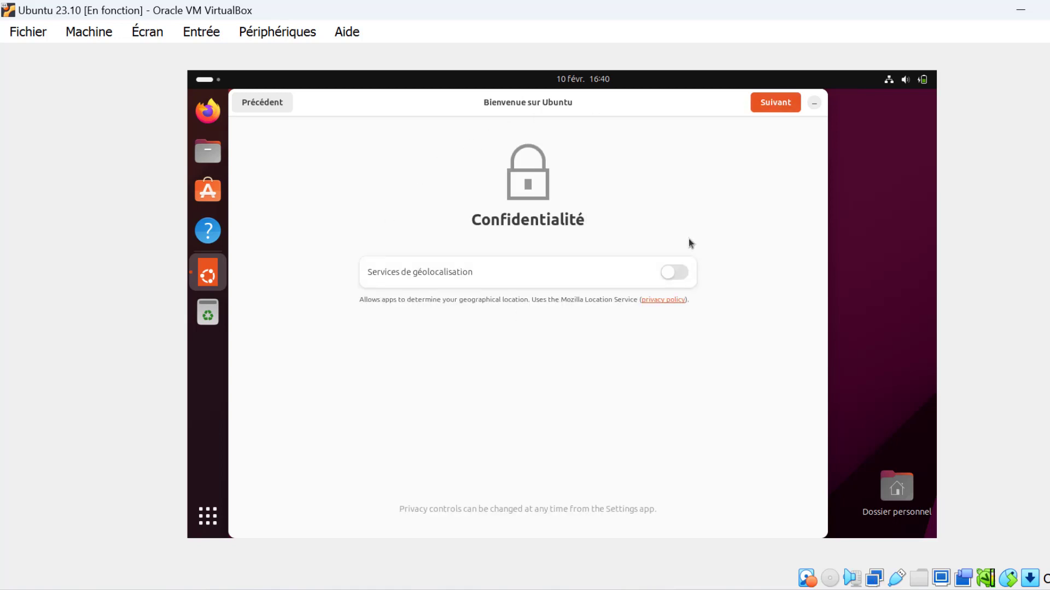
- Leave "Services de géolocalisation" off and finish the Ubuntu welcome setup
{"action": "left_click", "coordinate": [772, 106]}
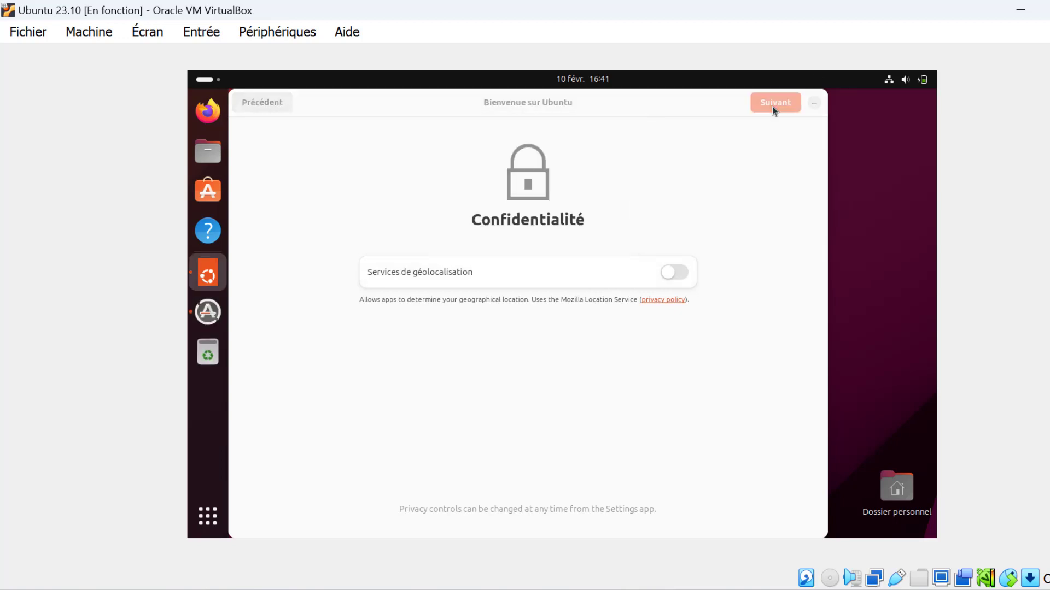
{"action": "left_click", "coordinate": [772, 102]}
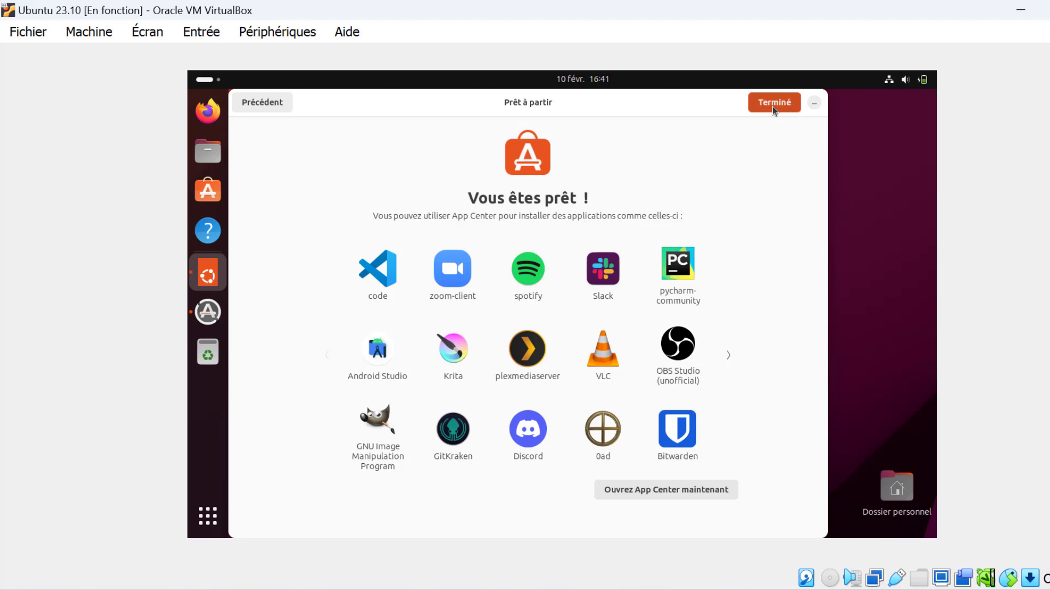
{"action": "left_click", "coordinate": [772, 106]}
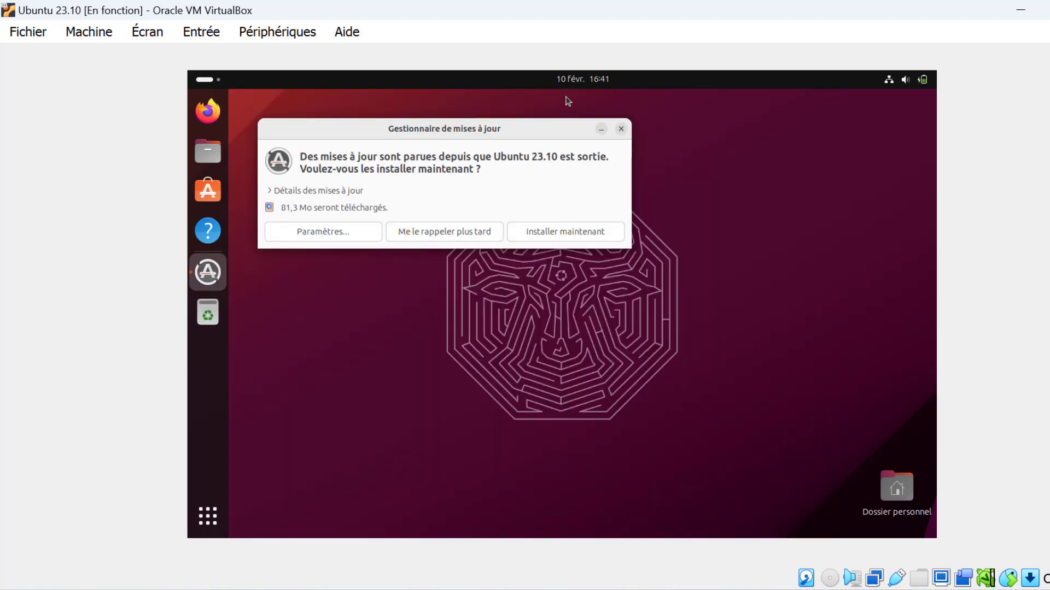
- Install the available Ubuntu updates immediately, authenticating with the account password
{"action": "left_click", "coordinate": [570, 231]}
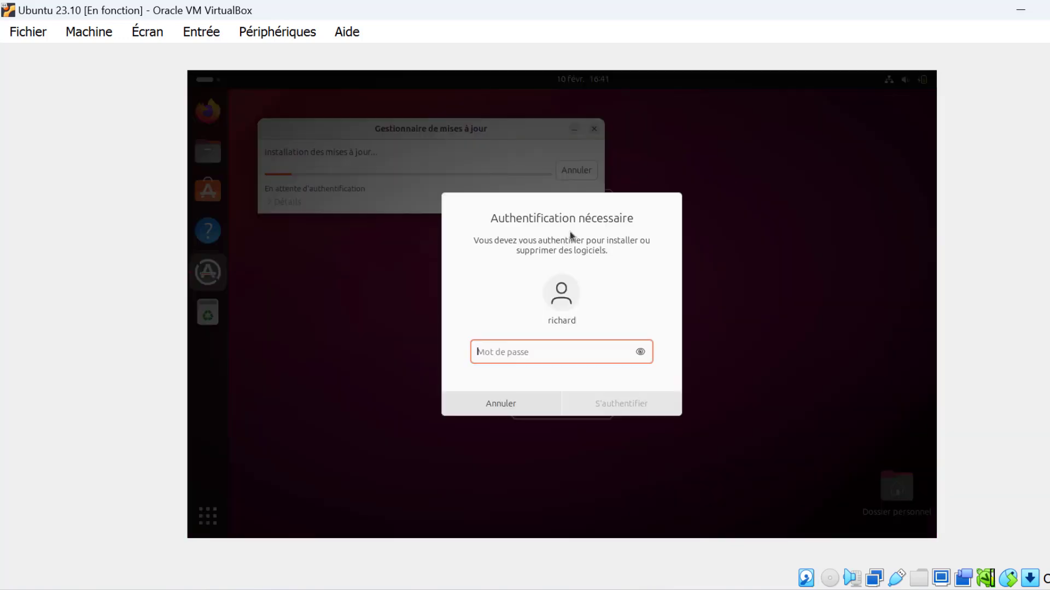
{"action": "type", "text": "********"}
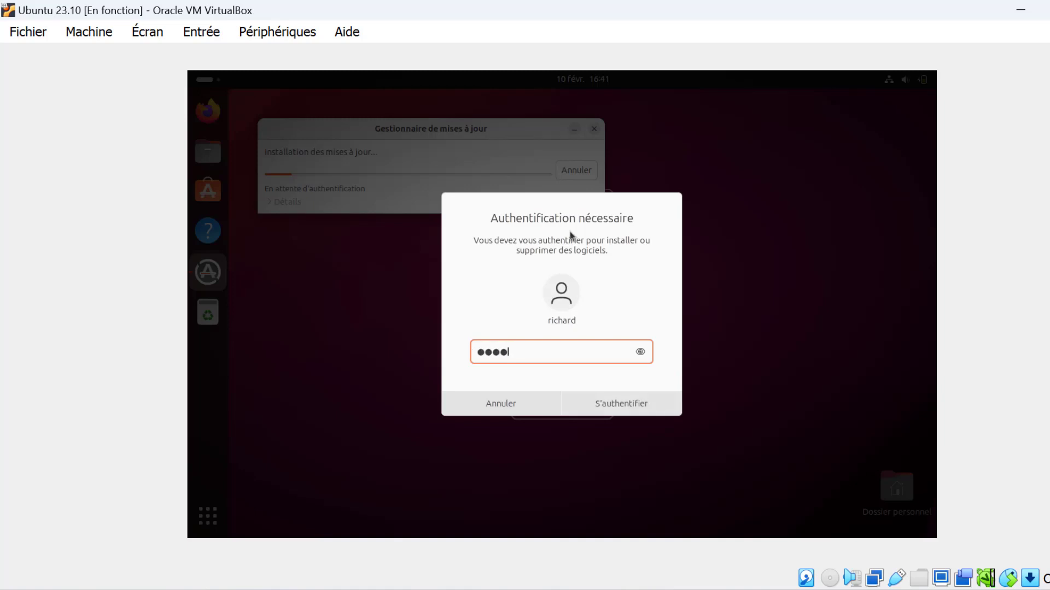
{"action": "key", "text": "Return"}
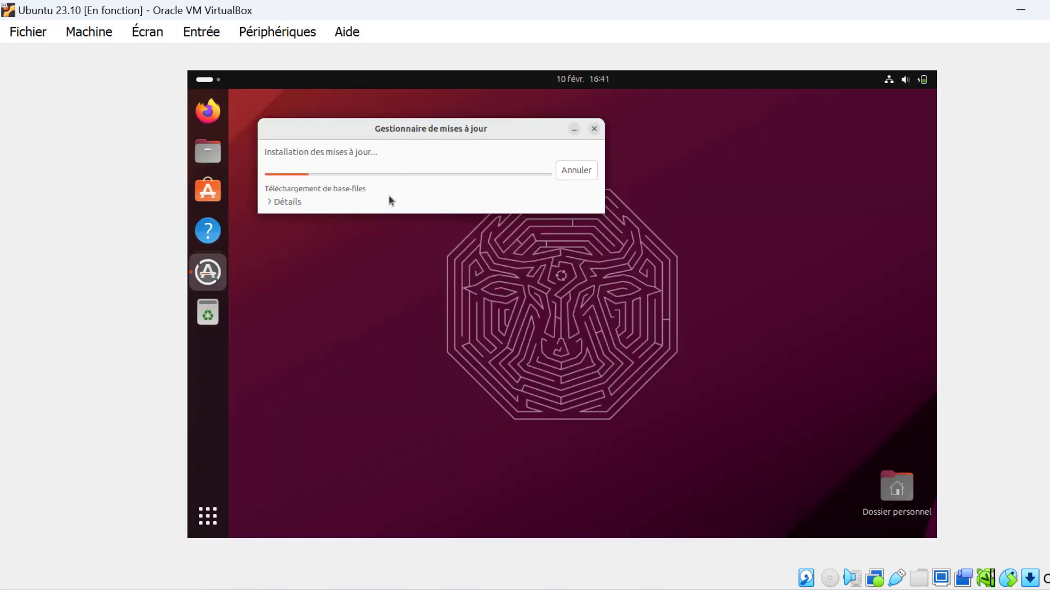